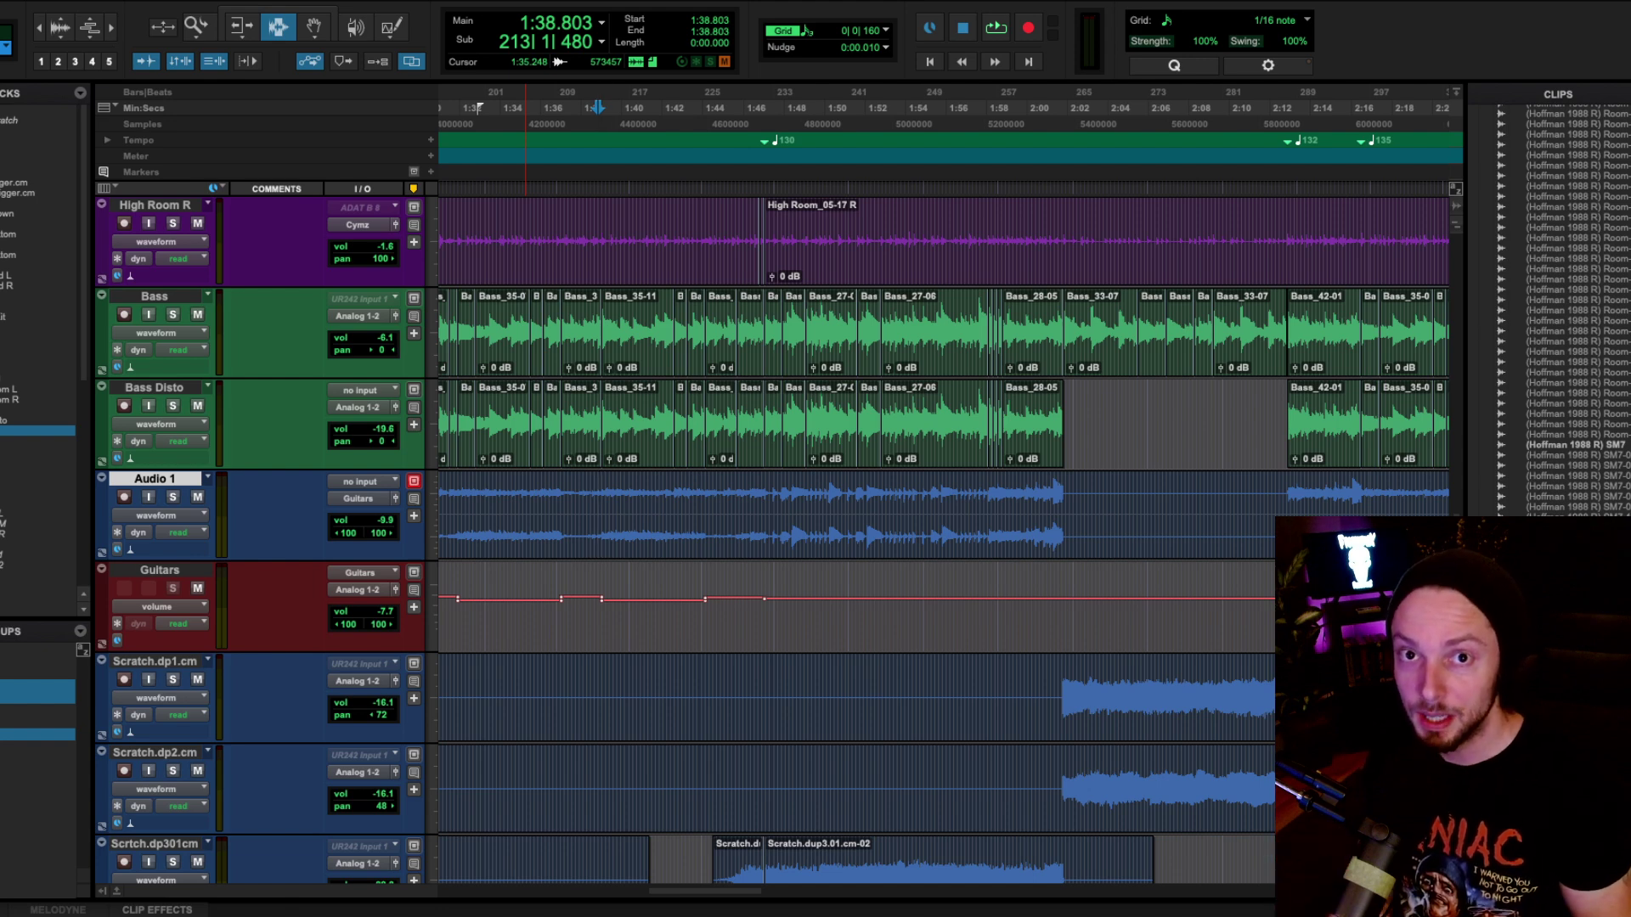
Step: Play the section from about 1:38 to 2:01, following the Audio 1, Guitars and Scratch tracks, and stop playback
key(space)
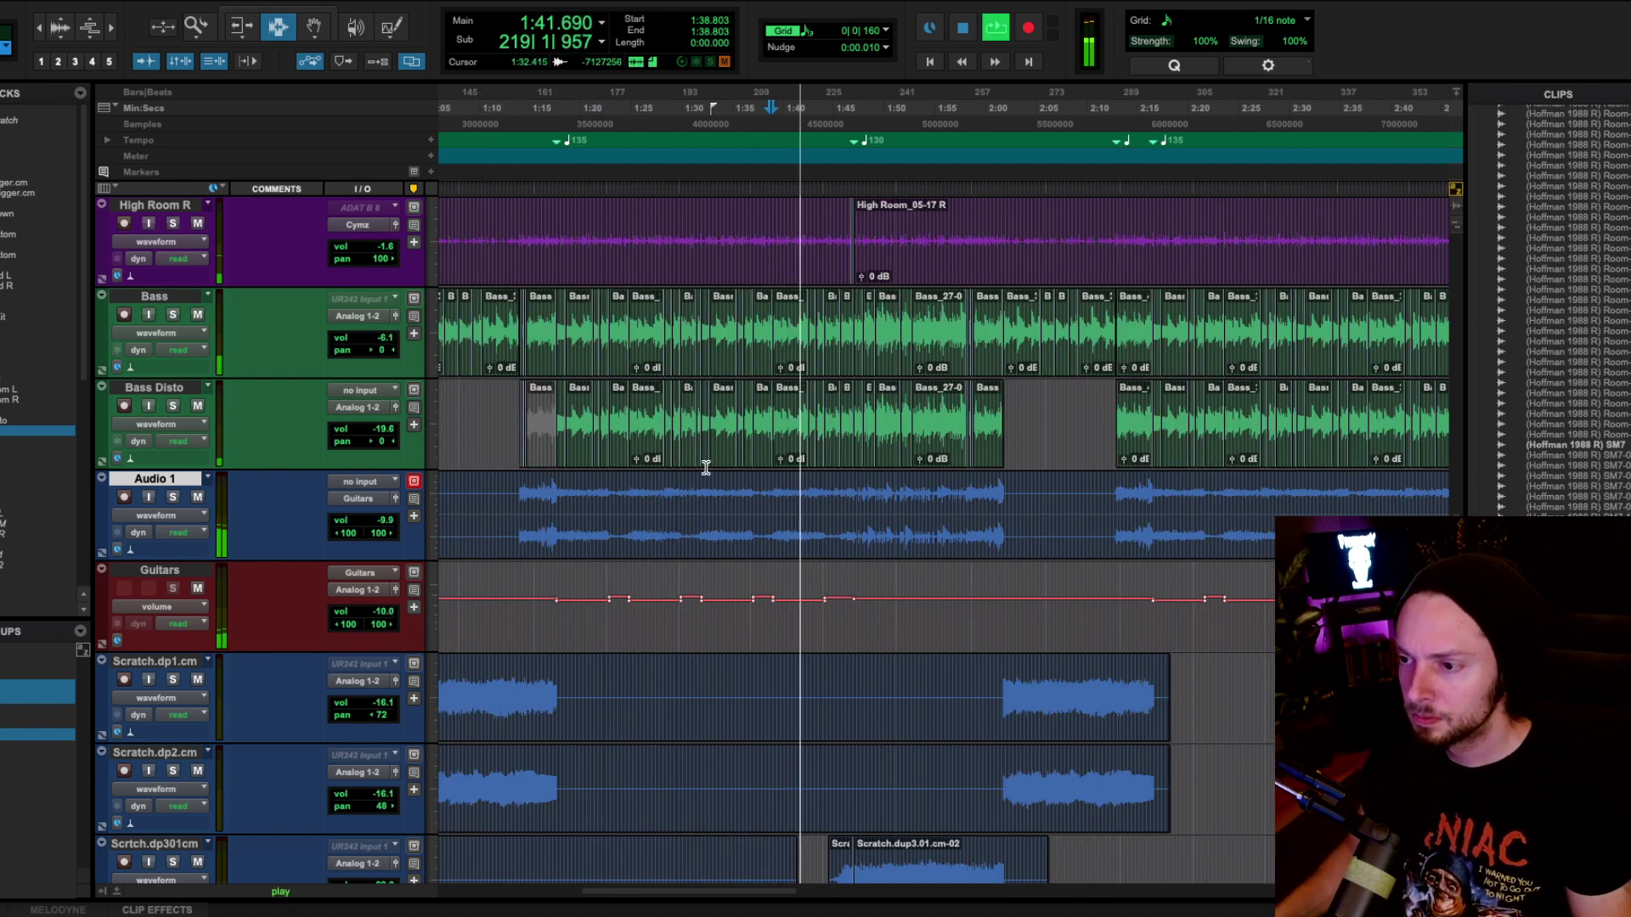
key(r)
scroll(706, 462, down, 3)
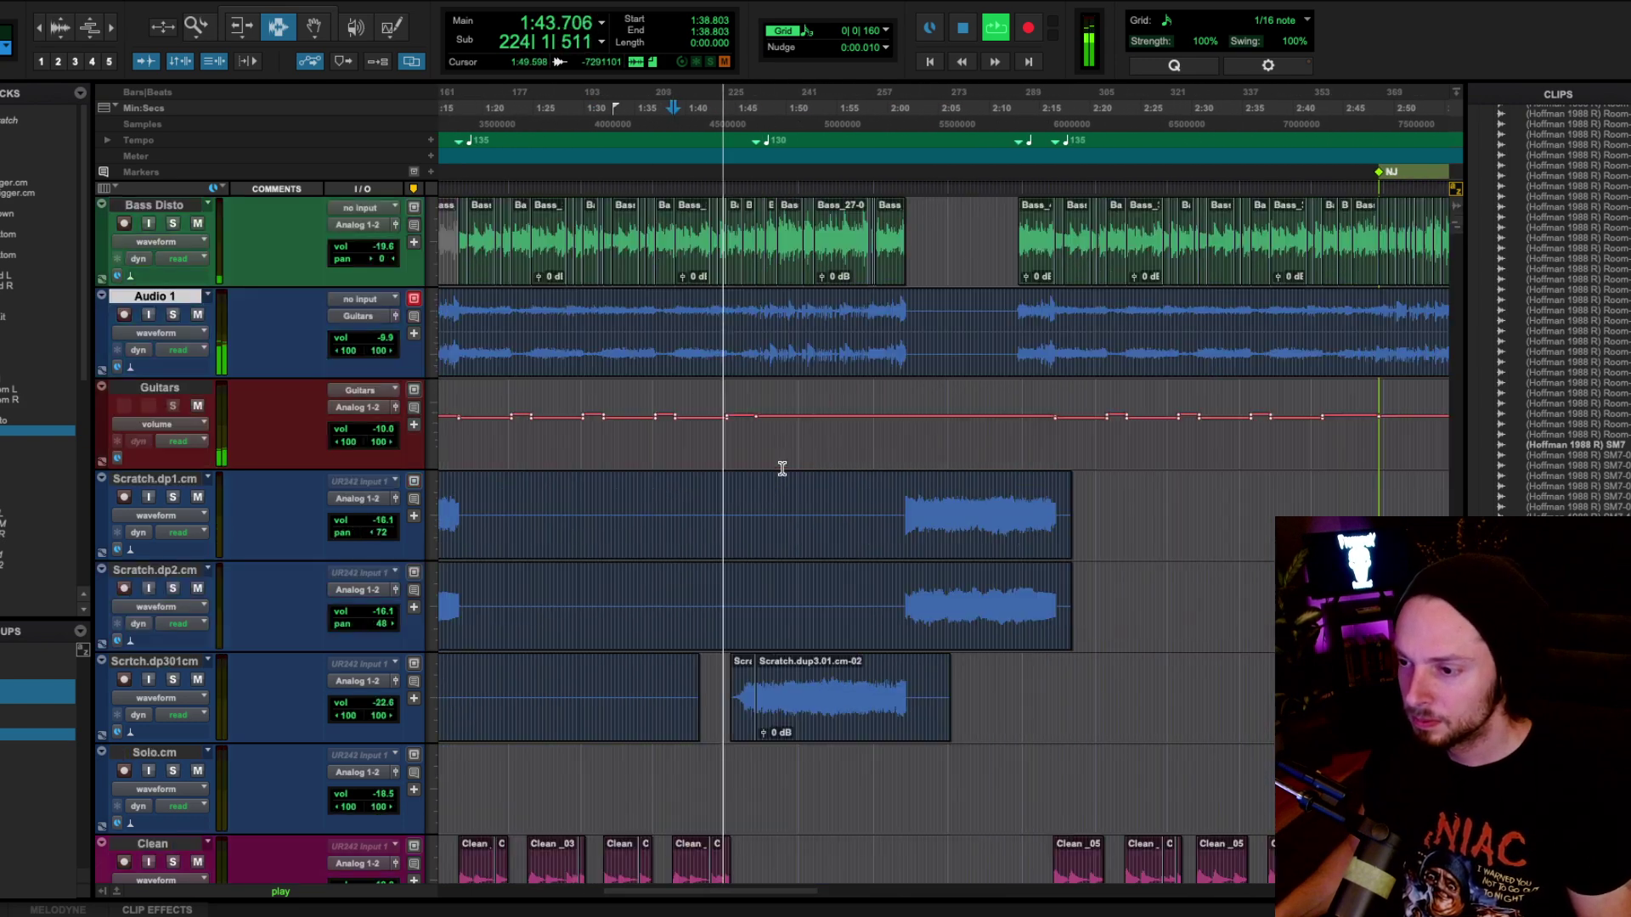
key(t)
key(t)
scroll(755, 393, right, 5)
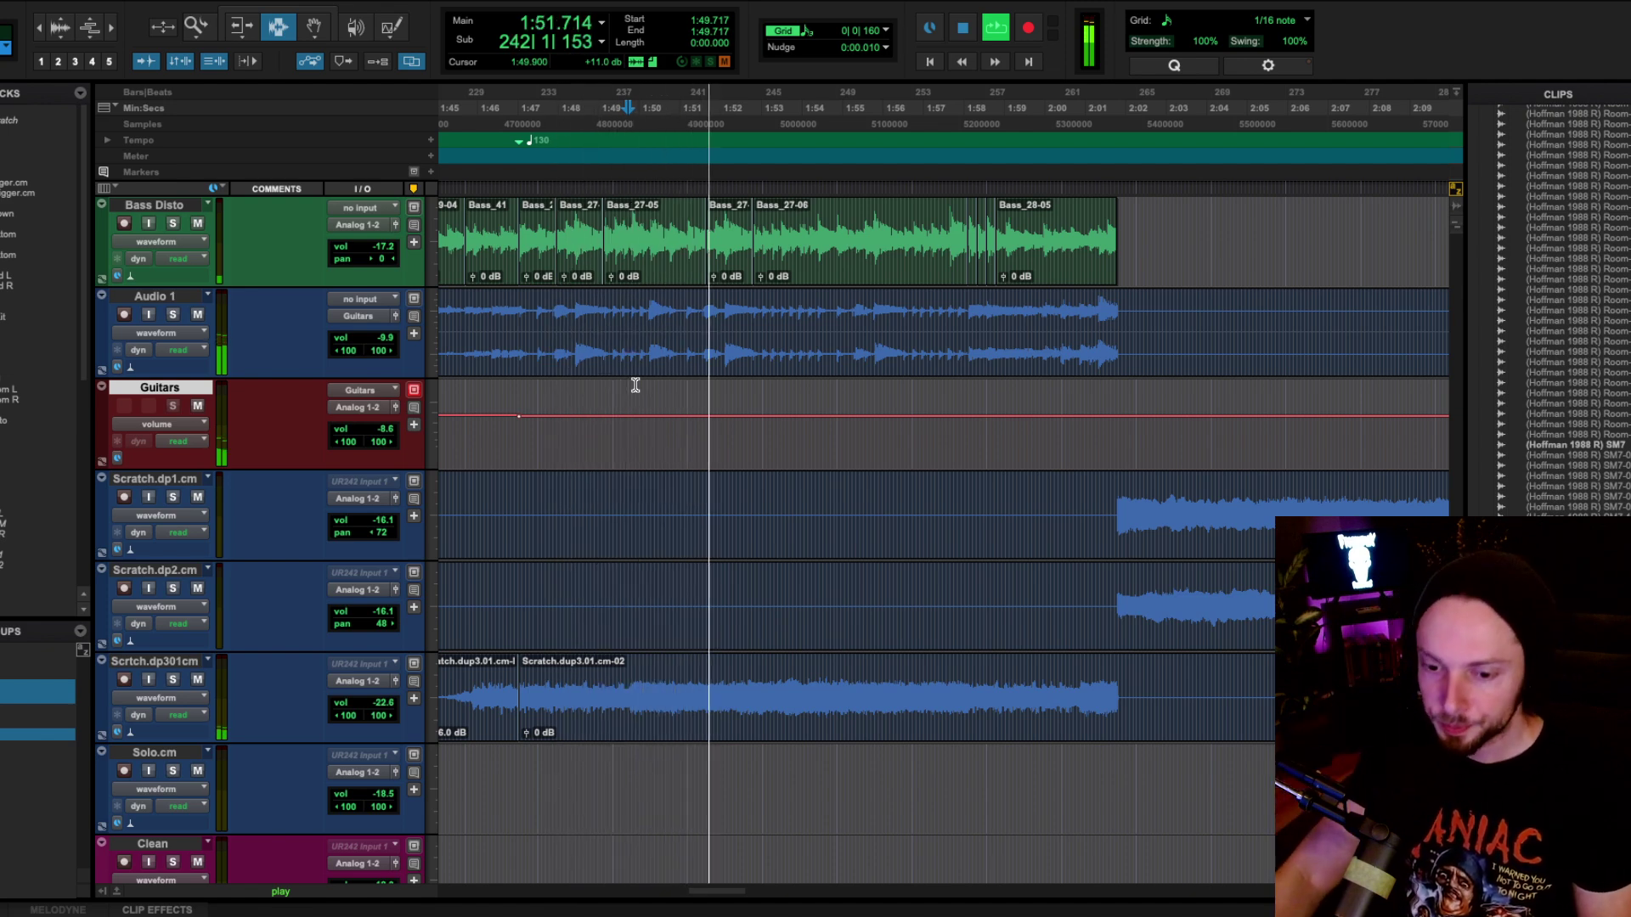
key(r)
scroll(794, 320, right, 4)
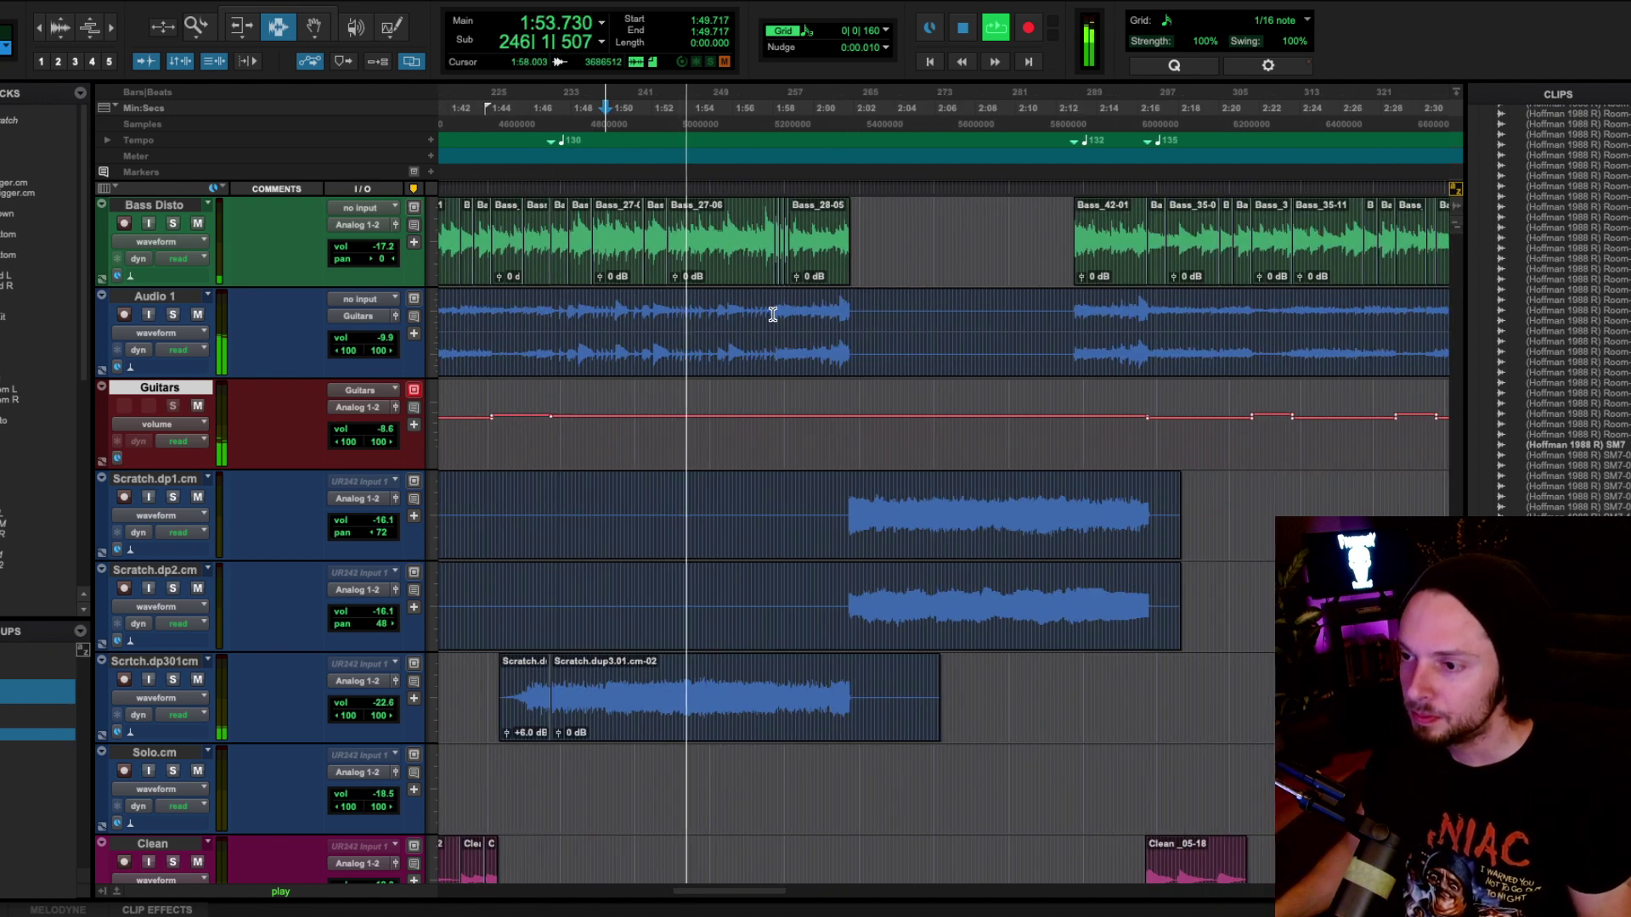
key(t)
scroll(749, 311, right, 5)
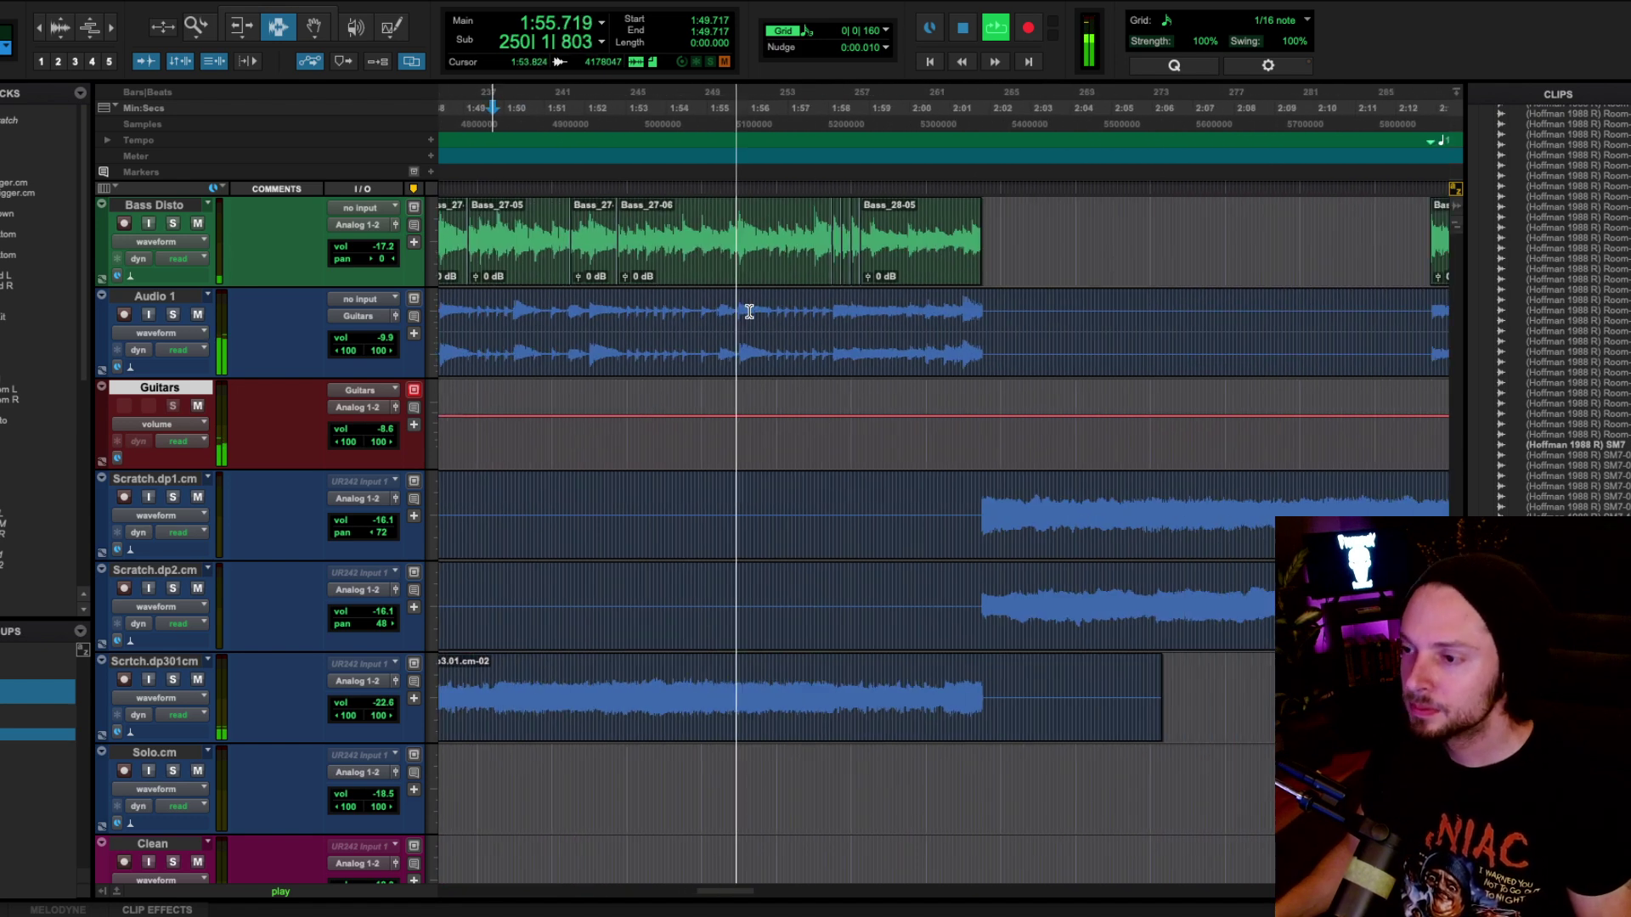
scroll(749, 311, right, 3)
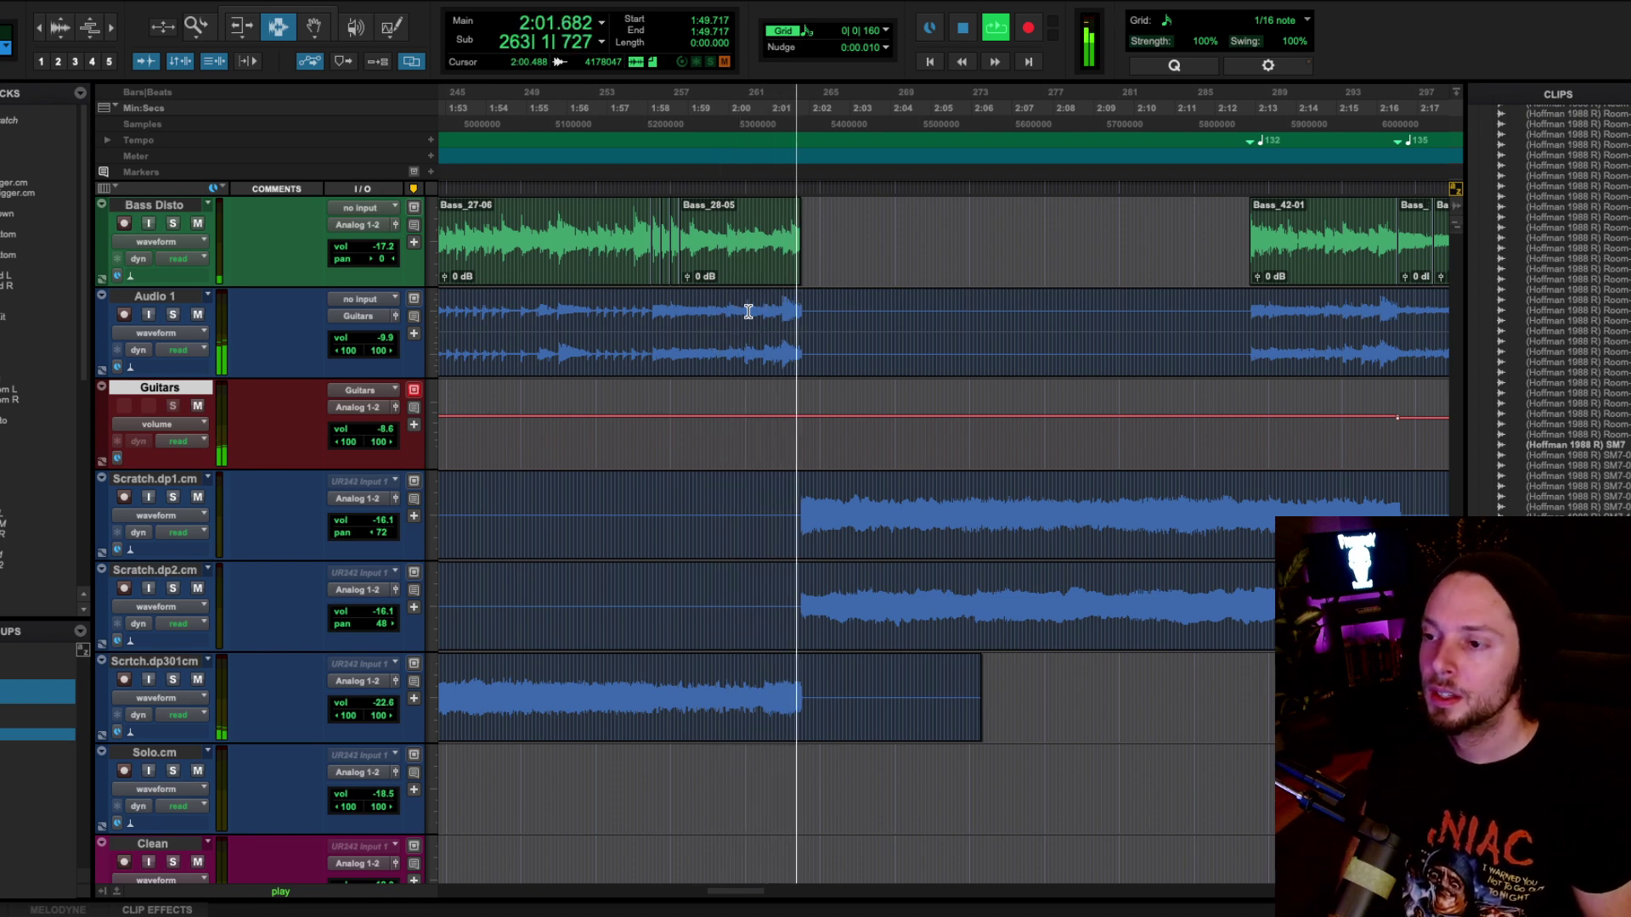
key(space)
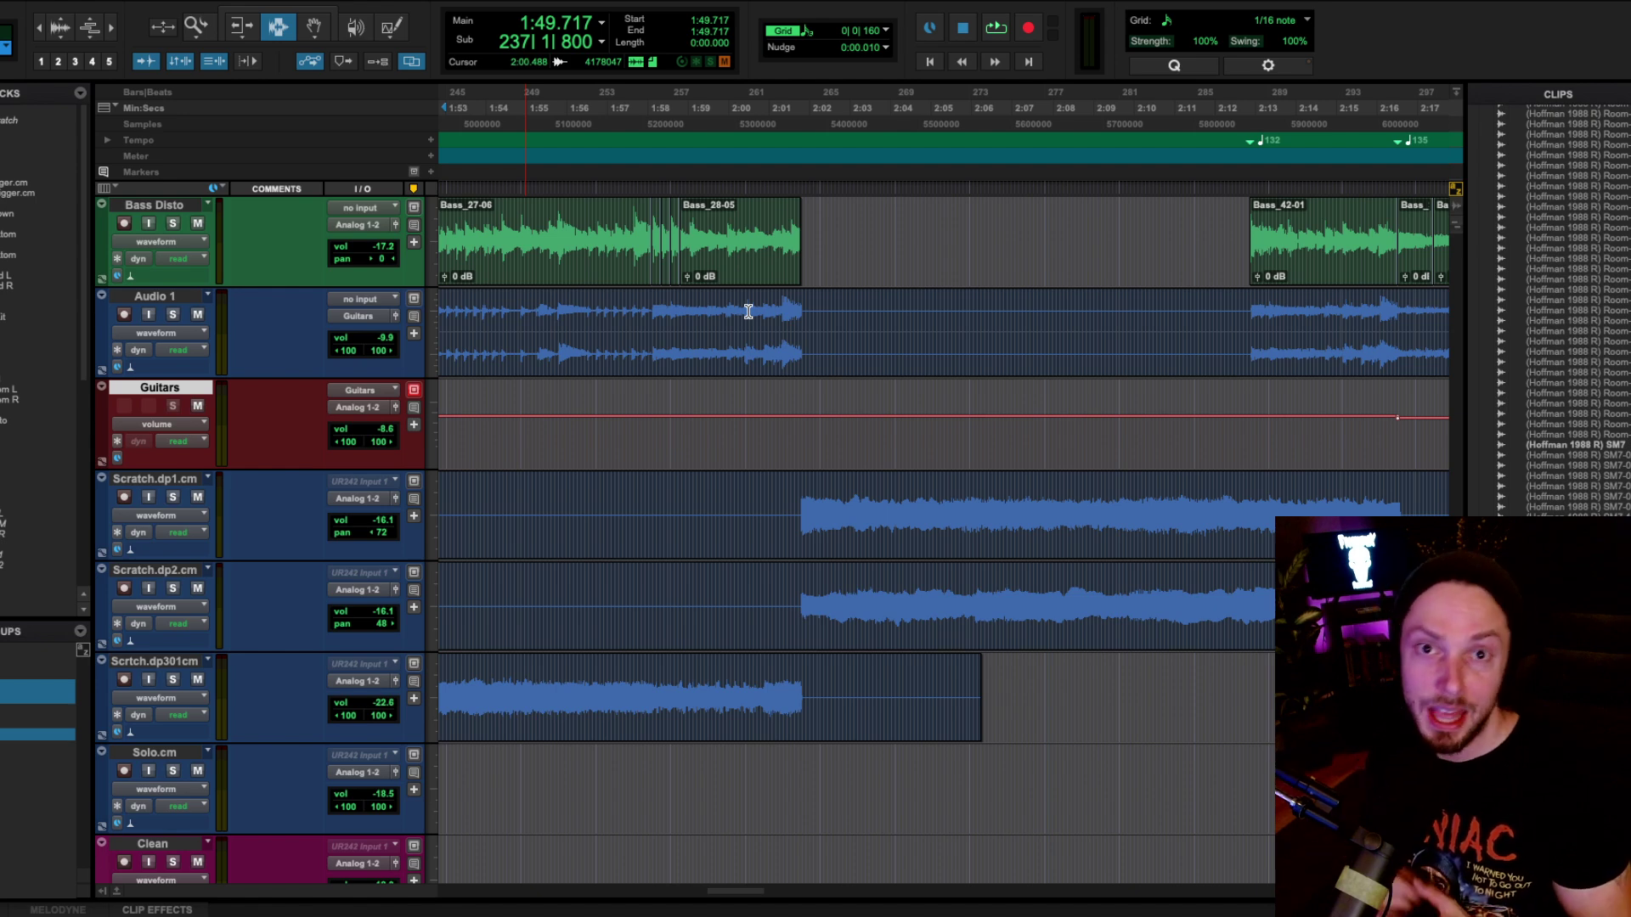
Step: Place the edit cursor at 2:01.641 across Scratch.dp1.cm and Scratch.dp2.cm and inspect their channels in the mixer
drag(795, 510, 783, 586)
key(ctrl+equal)
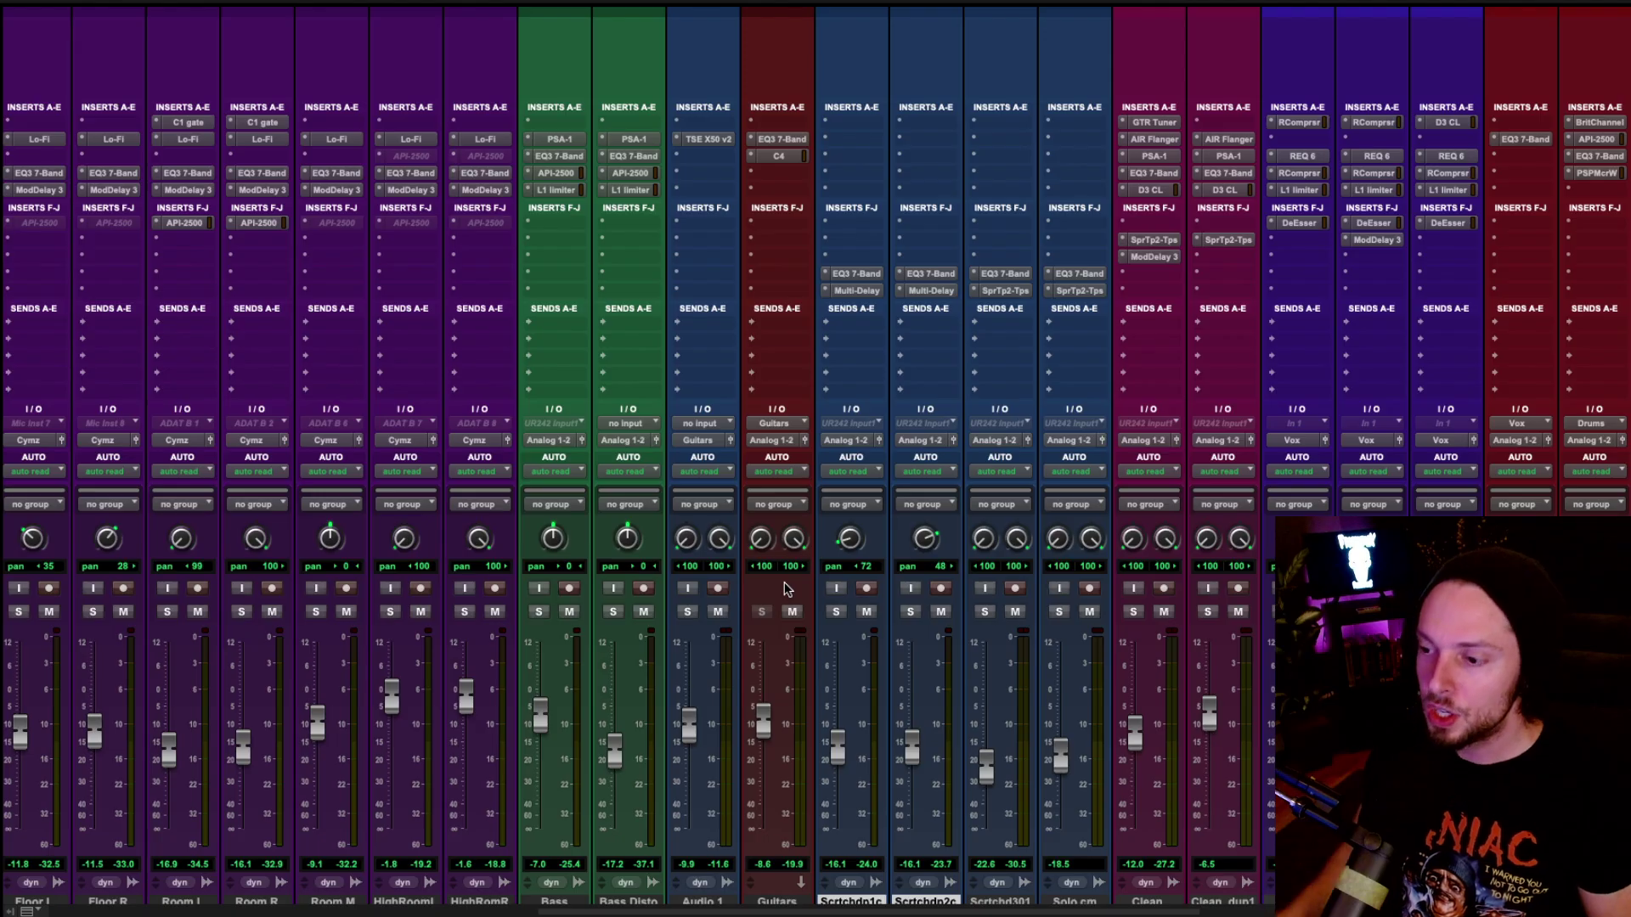
scroll(741, 92, down, 3)
click(747, 48)
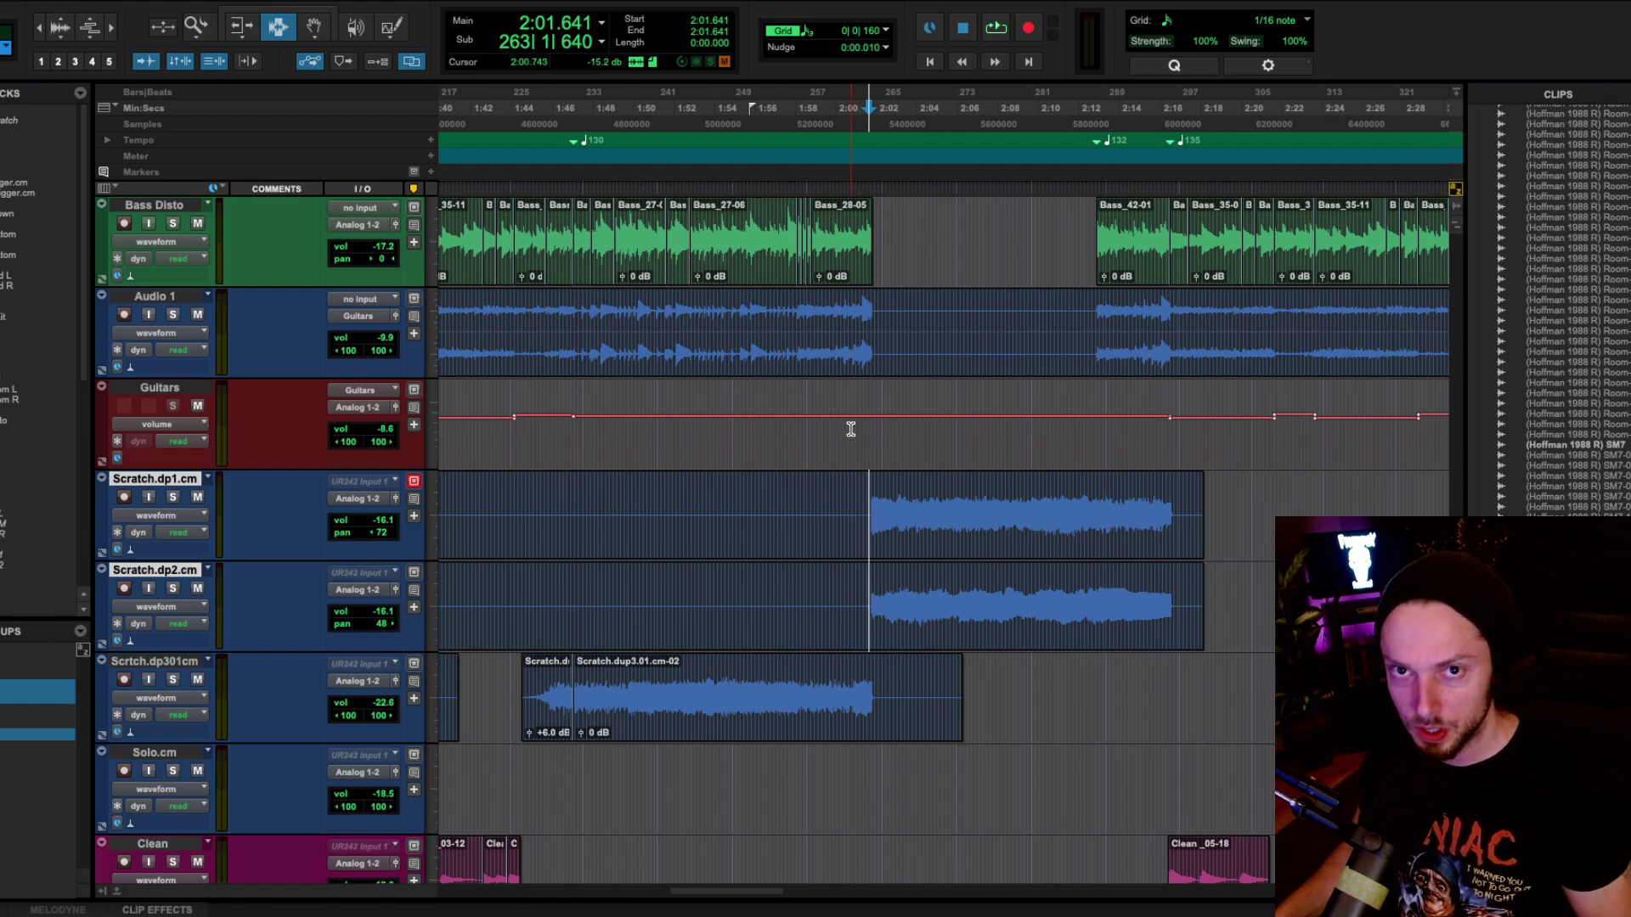
Step: Play the reversed scratch guitar from 1:44.210, solo the Scrtch.dp301cm track and inspect its EQ3 7-Band insert in the mixer
key(space)
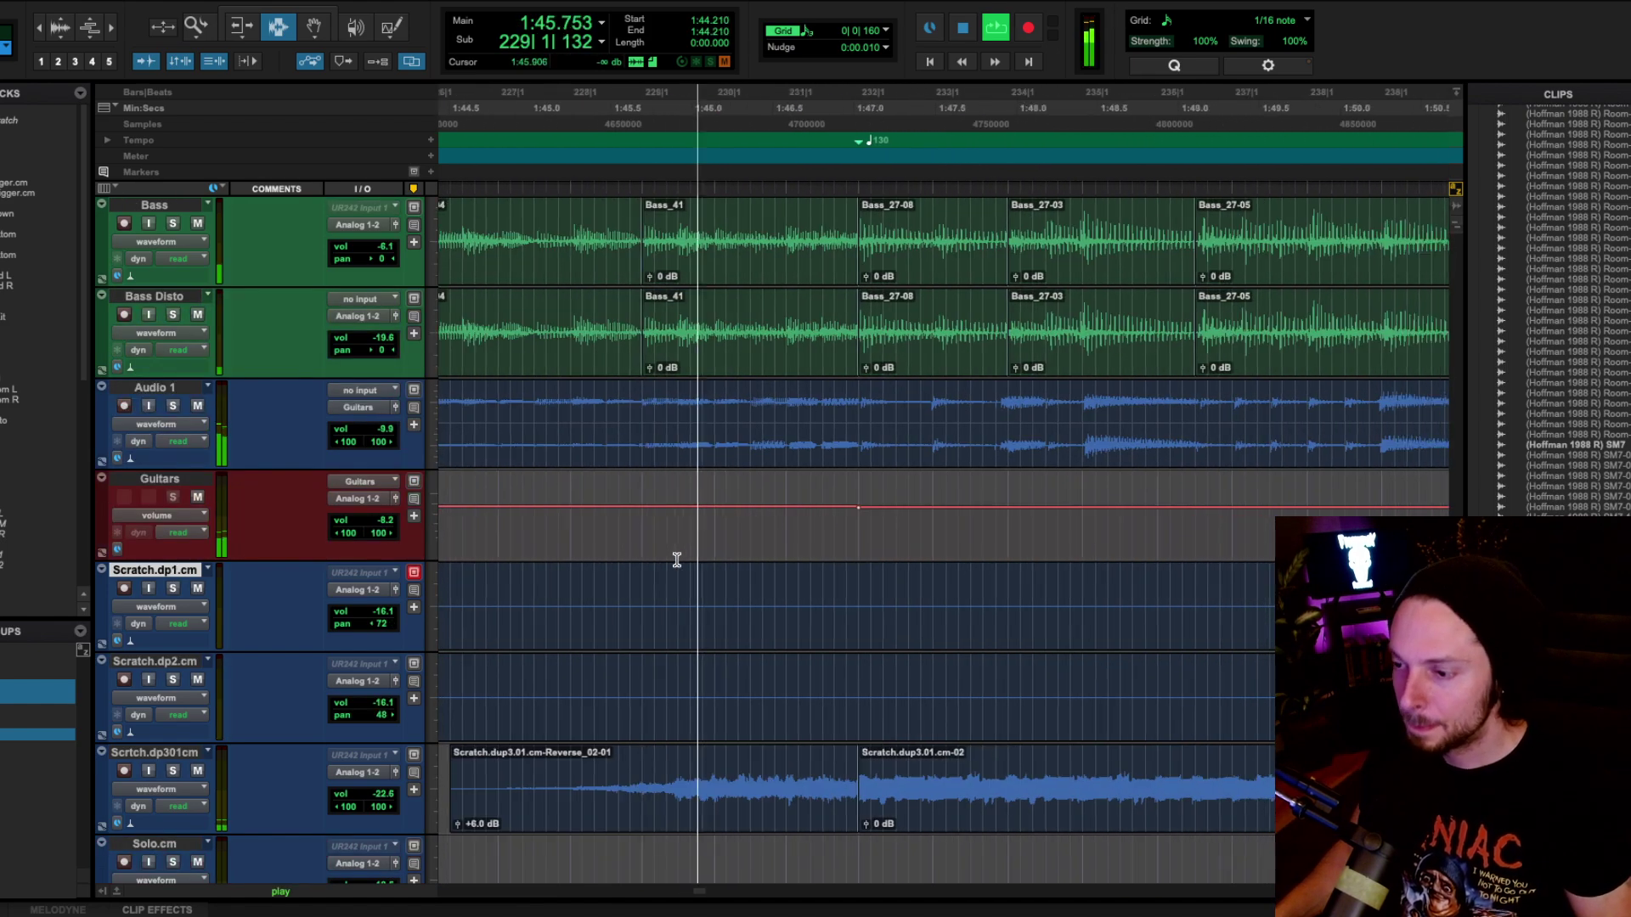
key(ctrl+bracketleft)
key(ctrl+bracketleft)
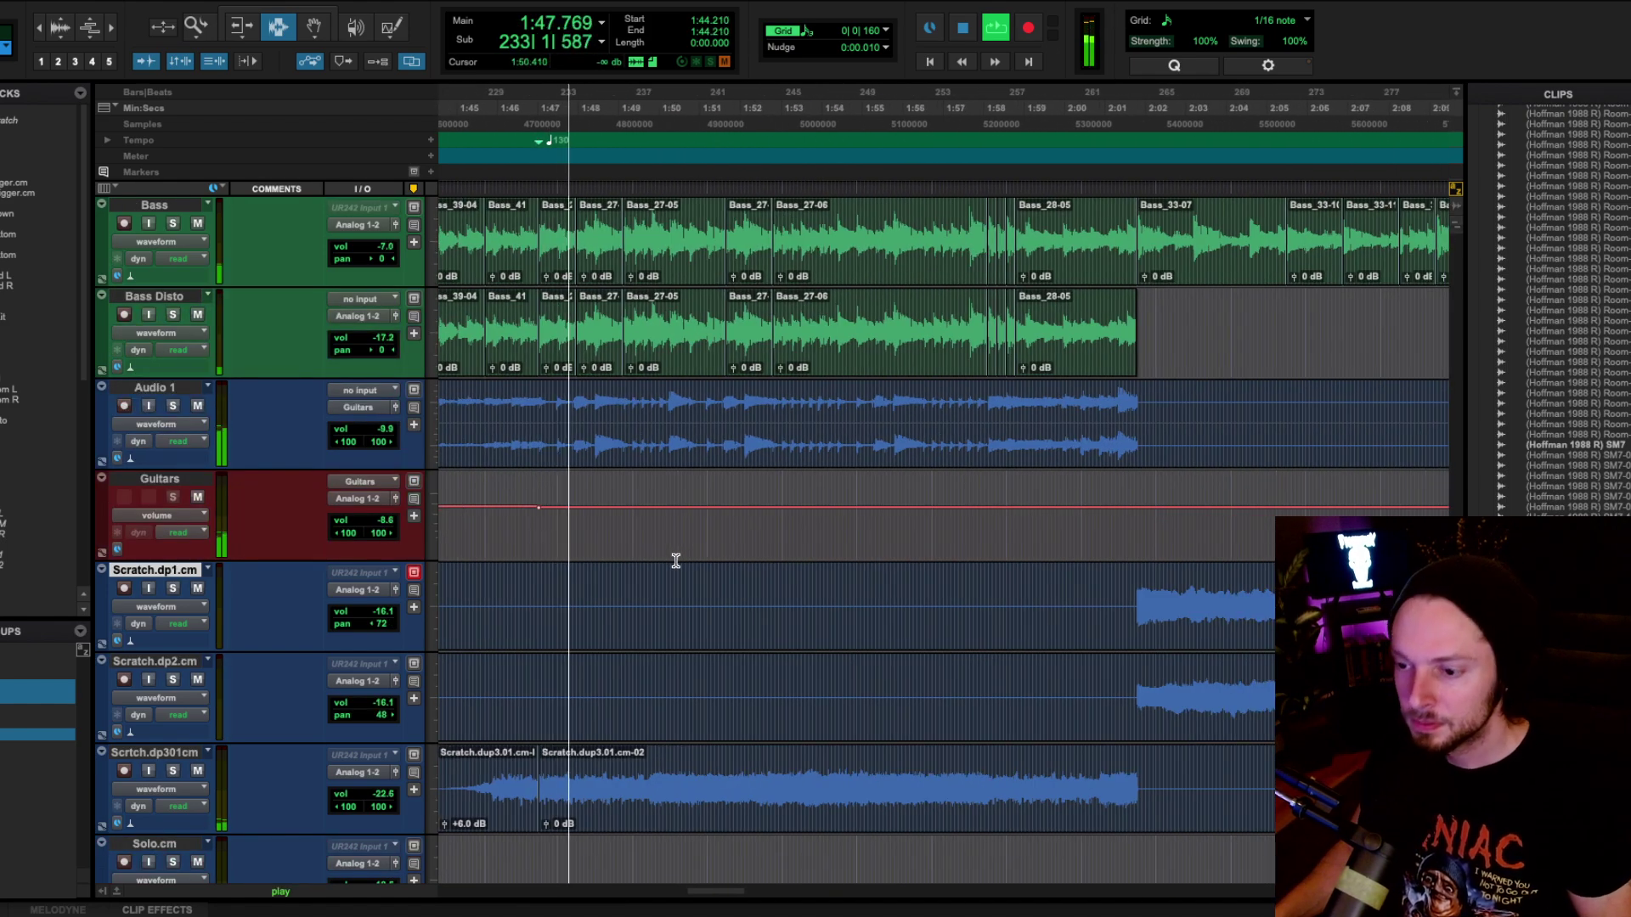
scroll(807, 456, down, 1)
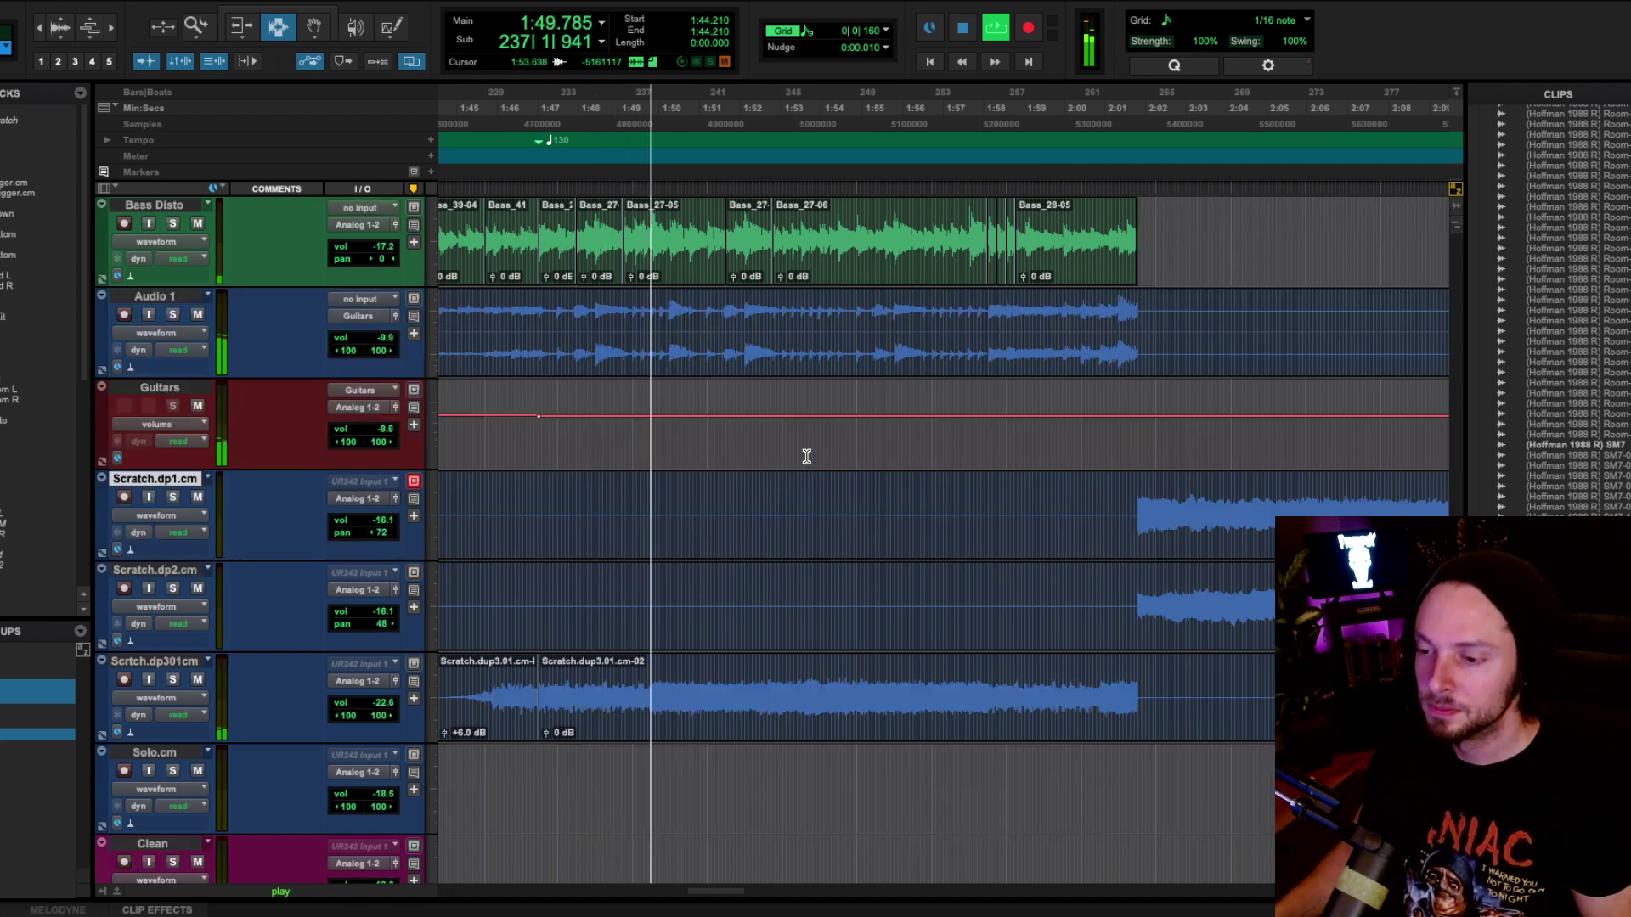
click(173, 679)
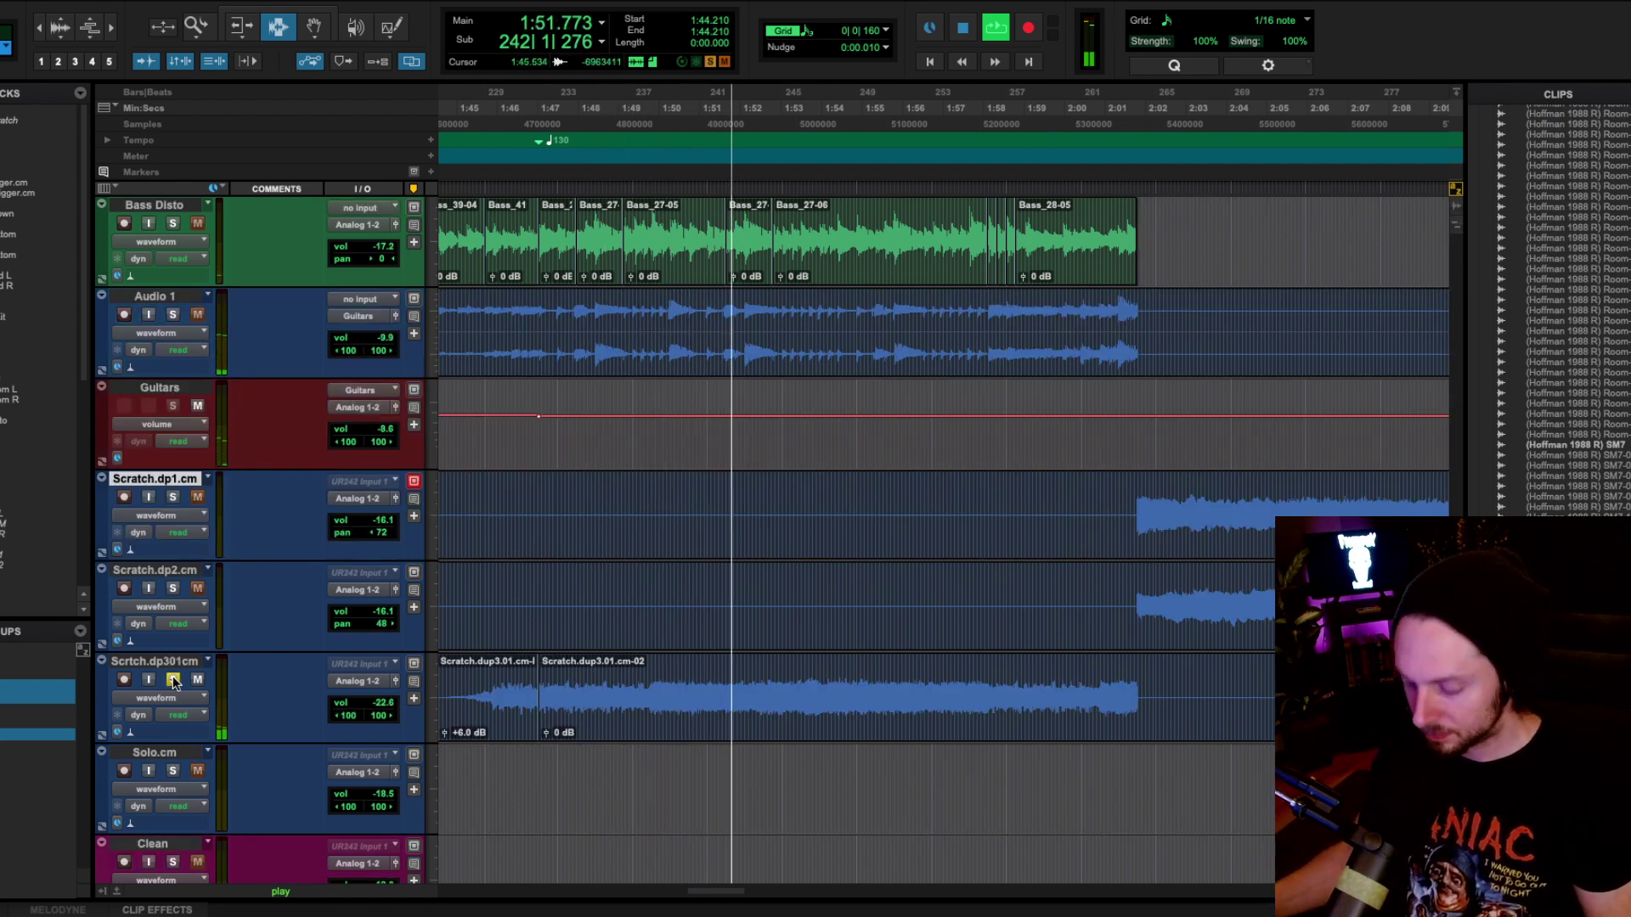
key(ctrl+equal)
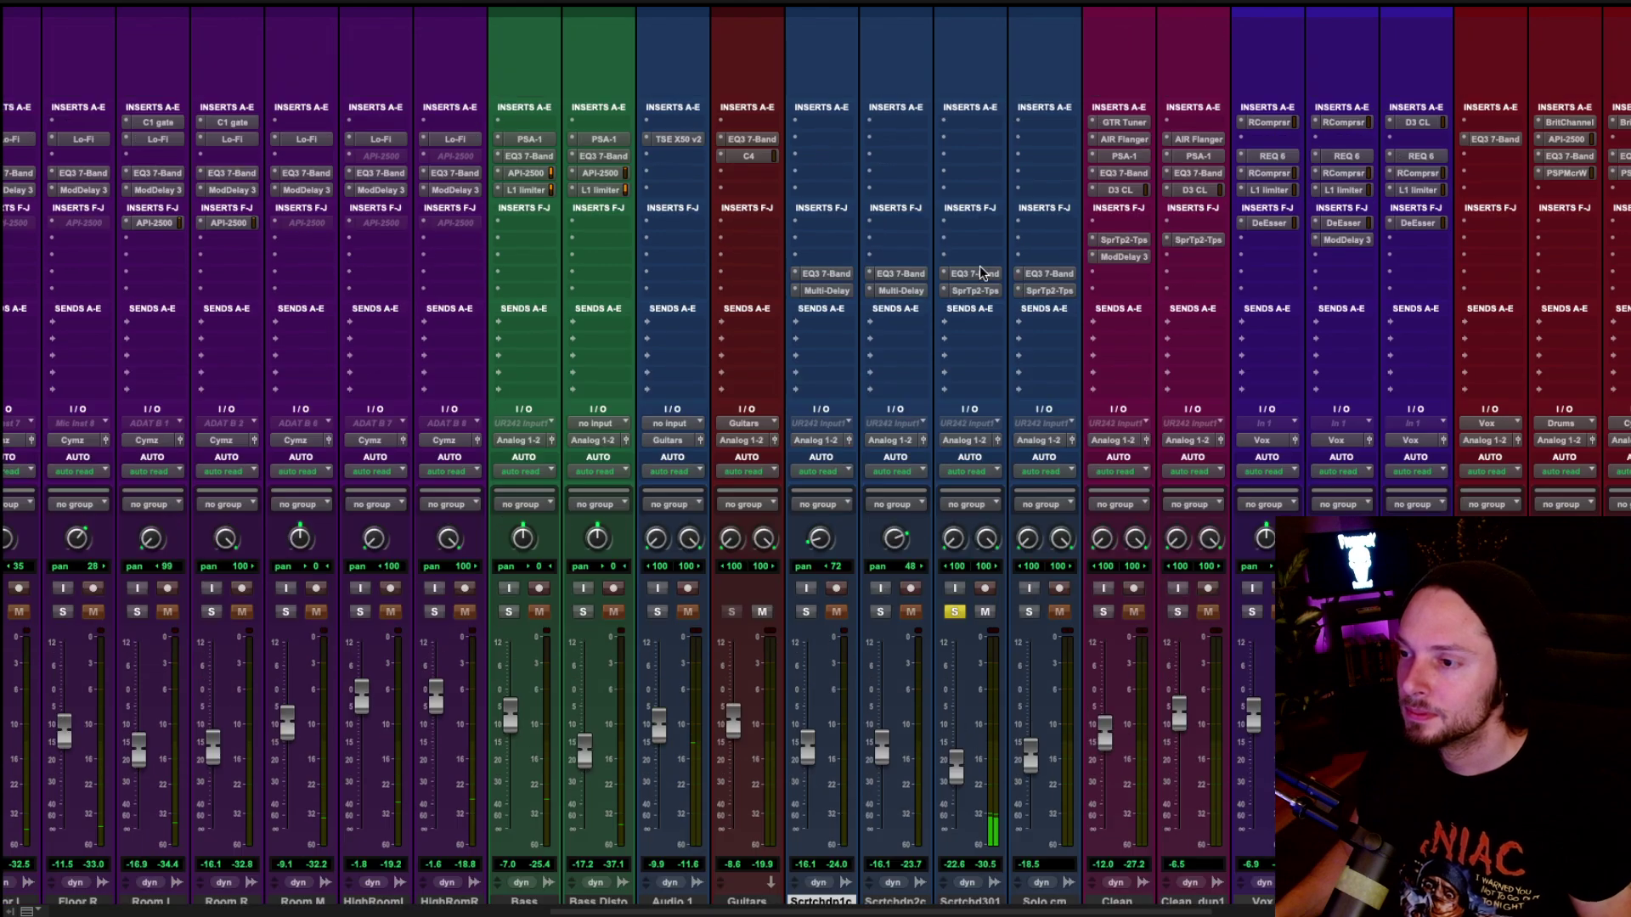
click(981, 273)
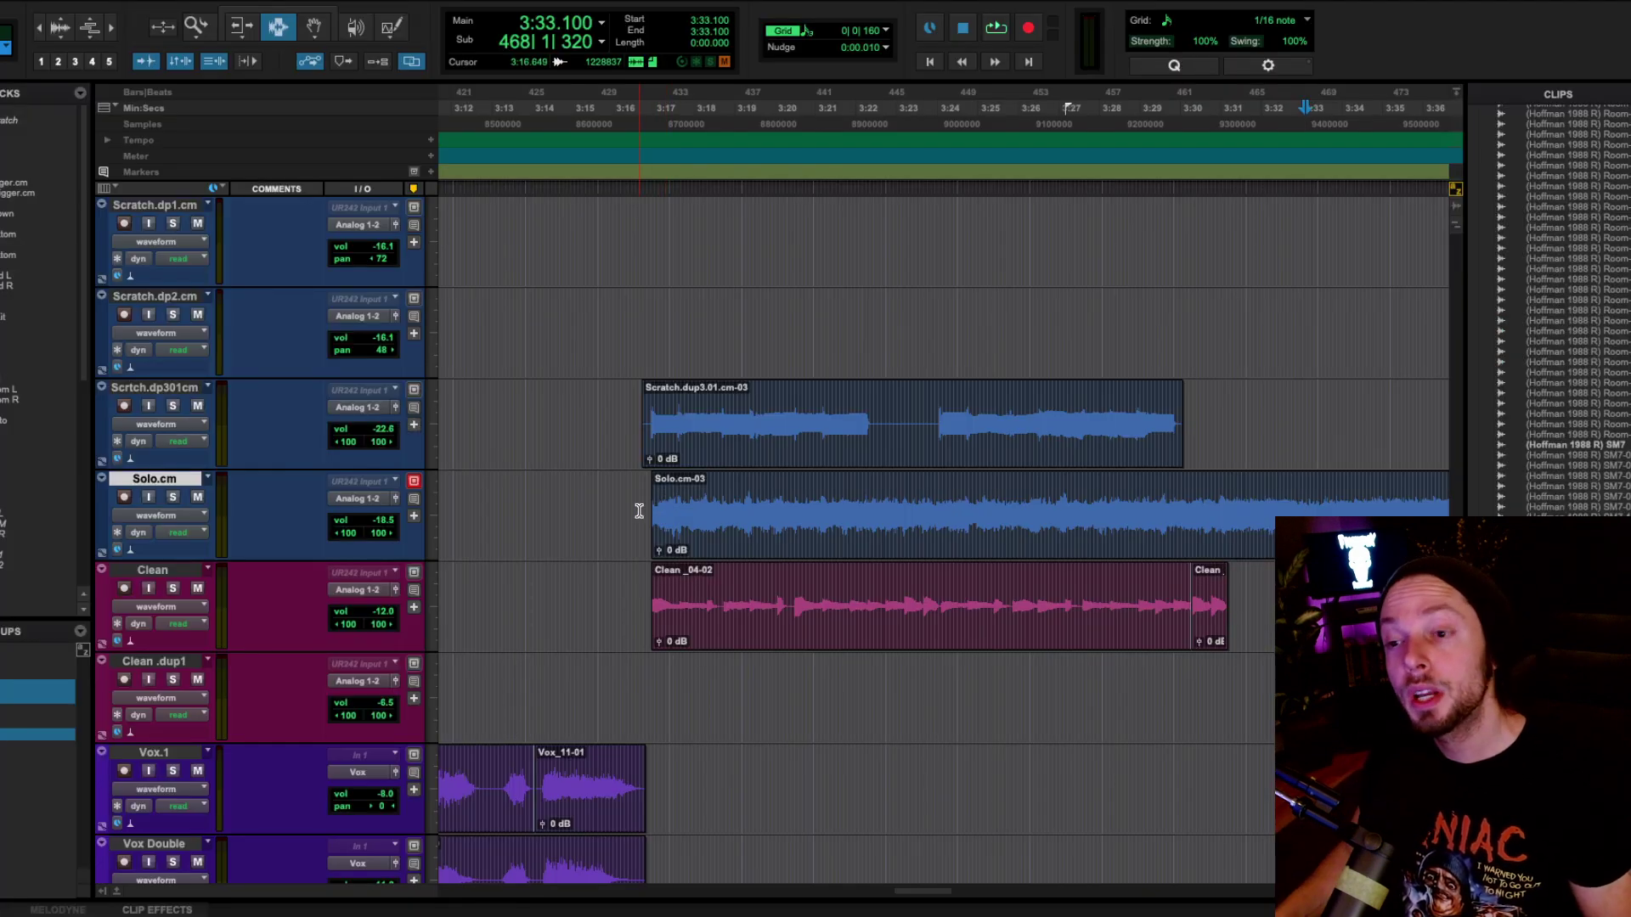
Step: Play from 3:16.656 on the Solo.cm track and check its channel in the mixer
click(639, 510)
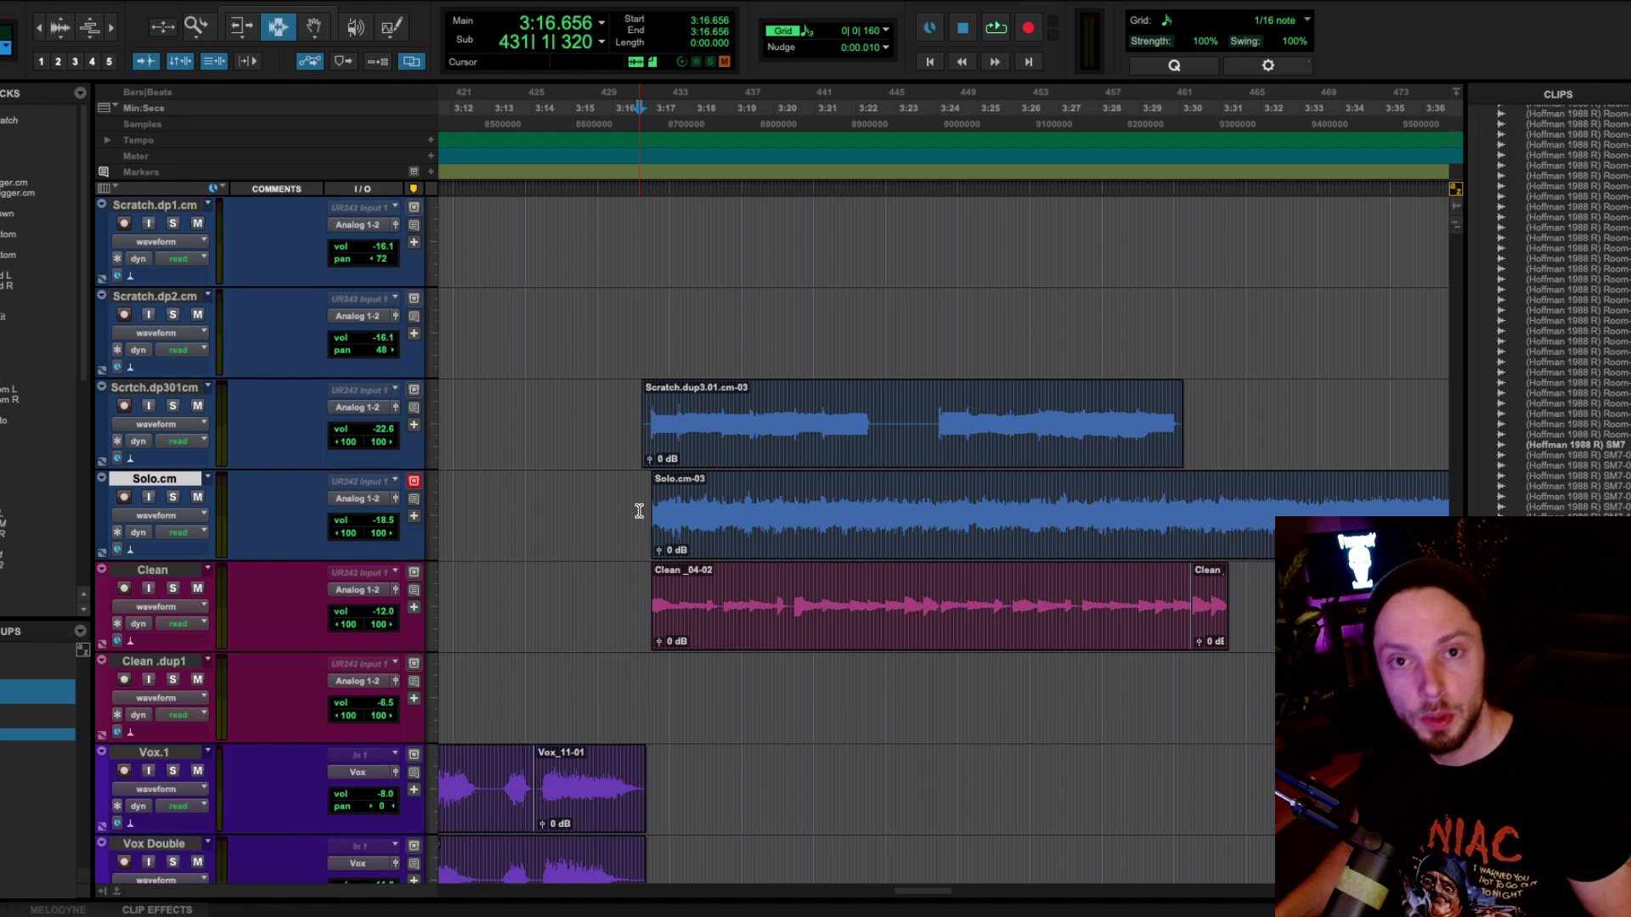
key(space)
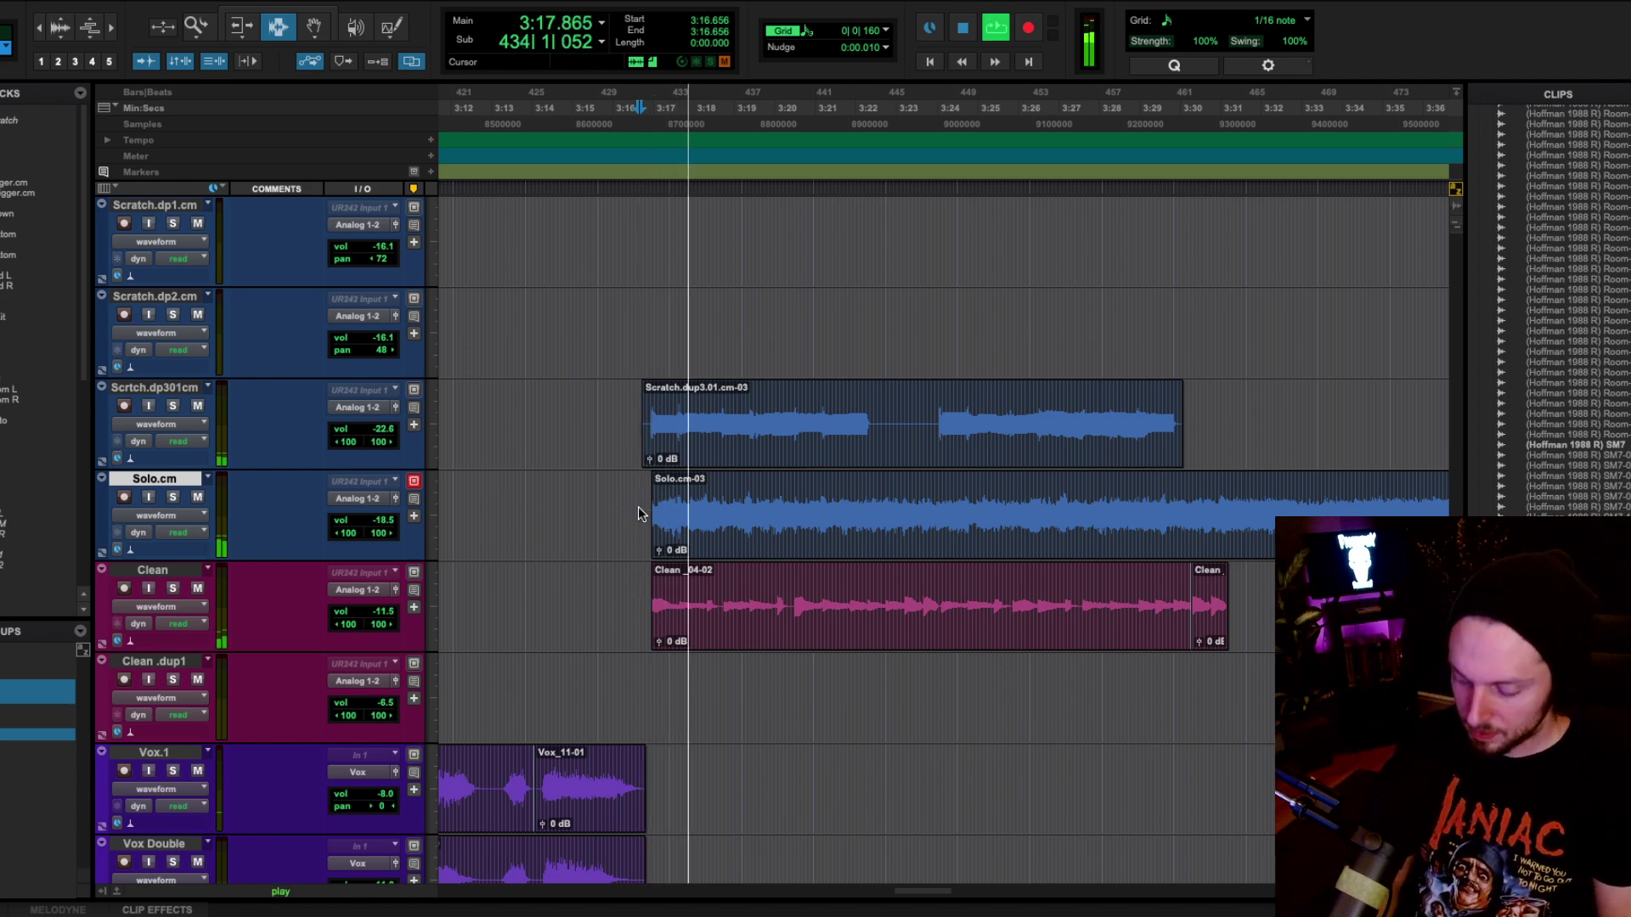
key(super+equal)
scroll(875, 447, right, 2)
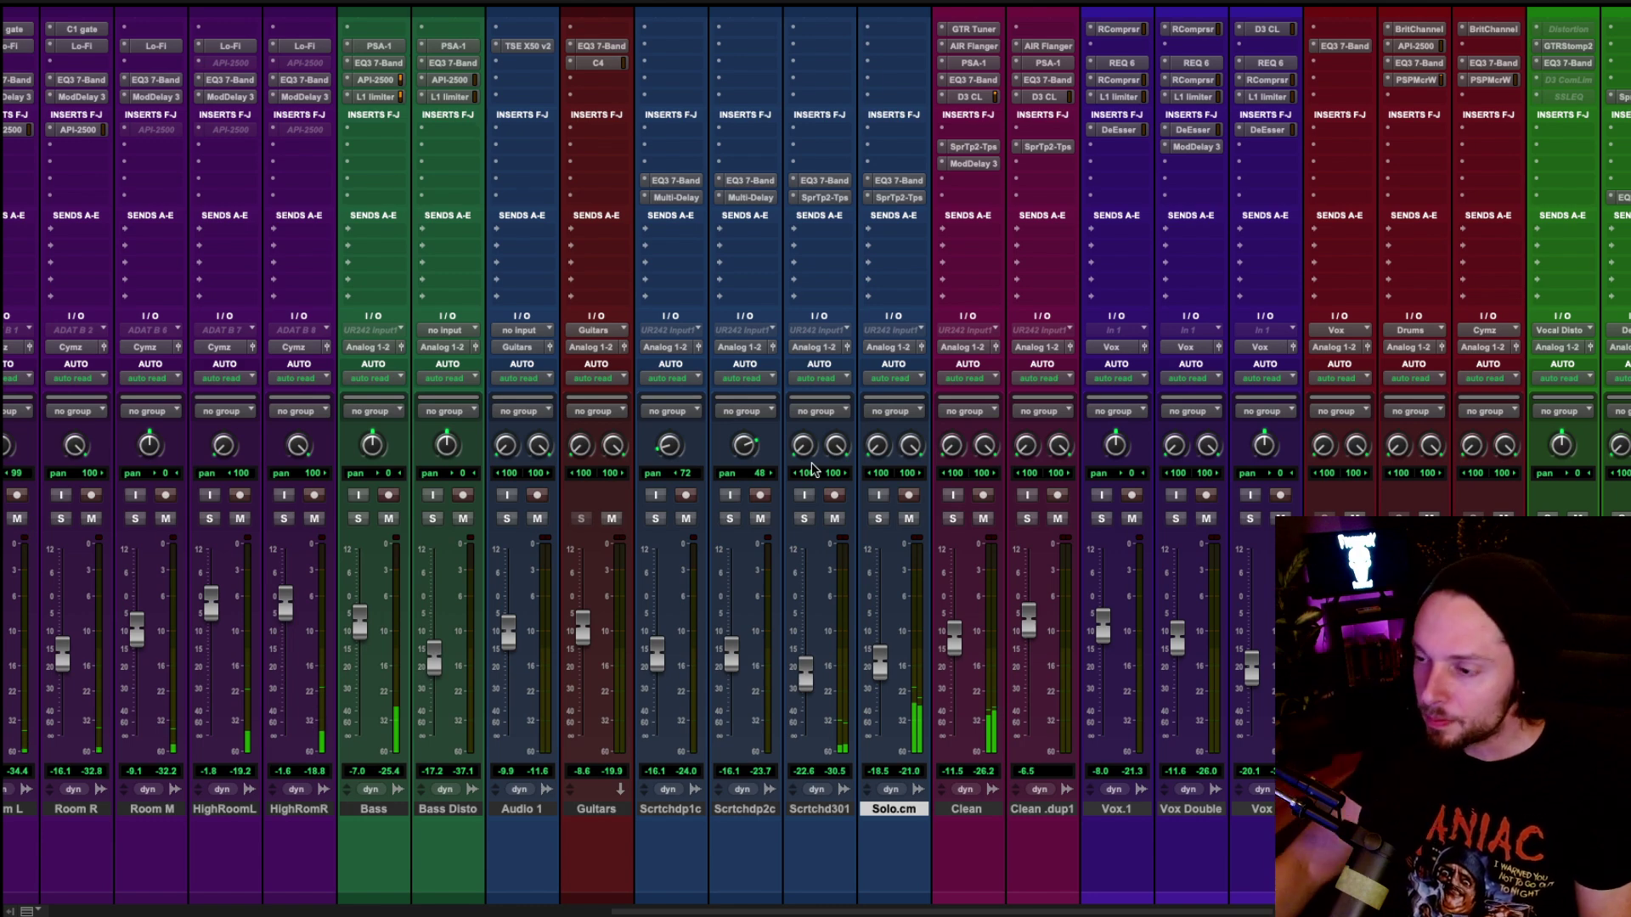
key(ctrl+equal)
key(ctrl+bracketleft)
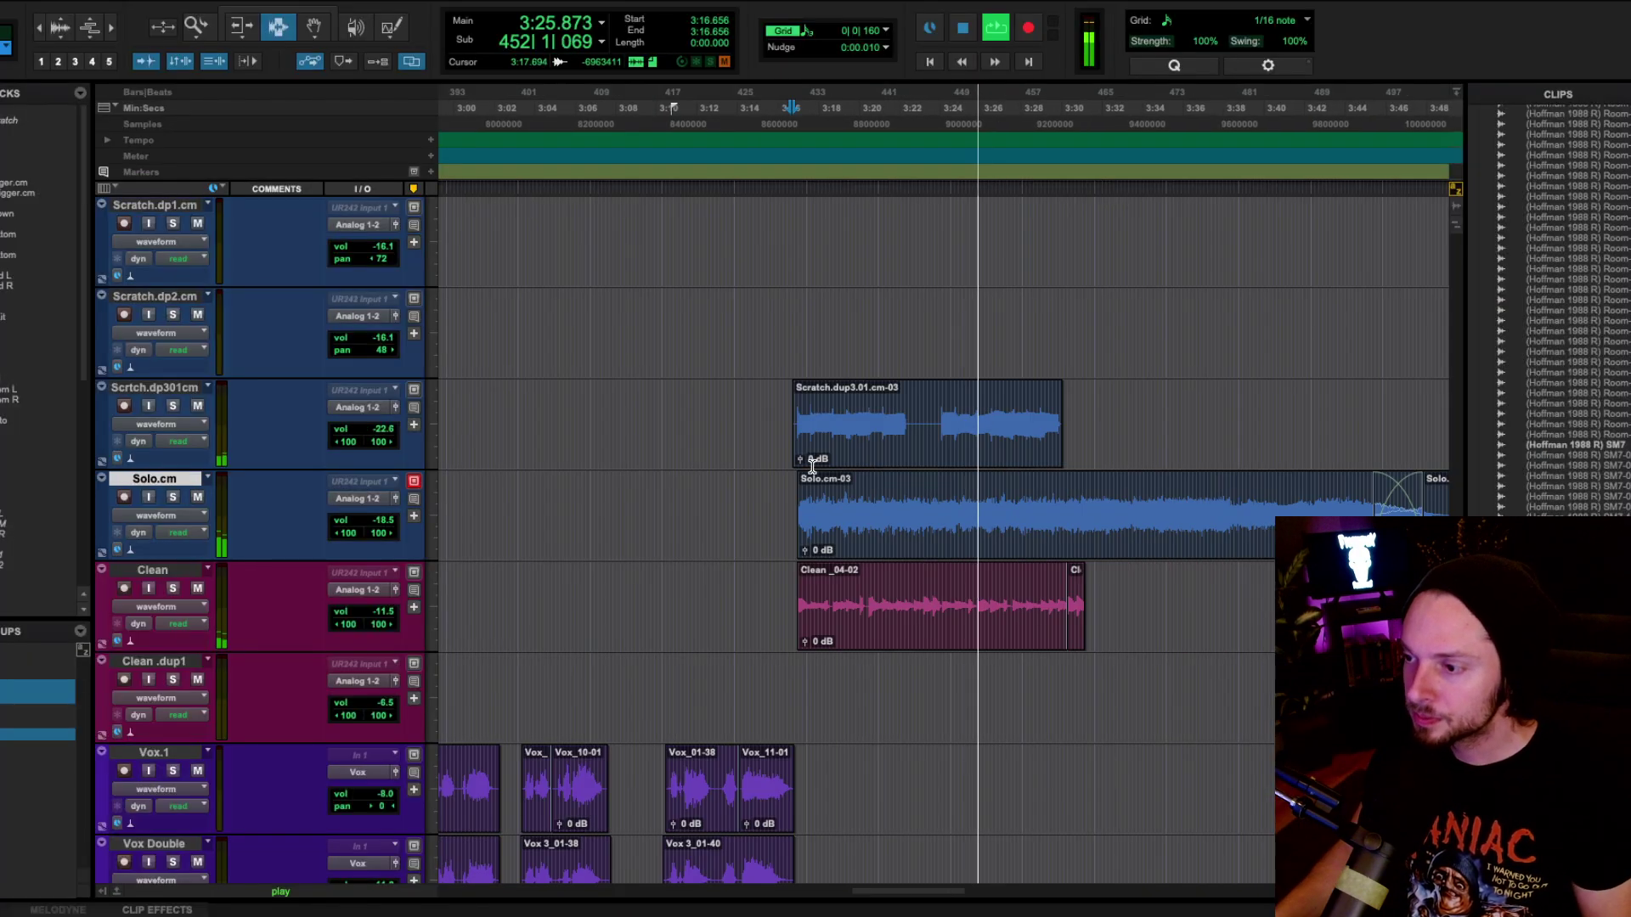
scroll(991, 501, right, 1)
scroll(991, 499, right, 1)
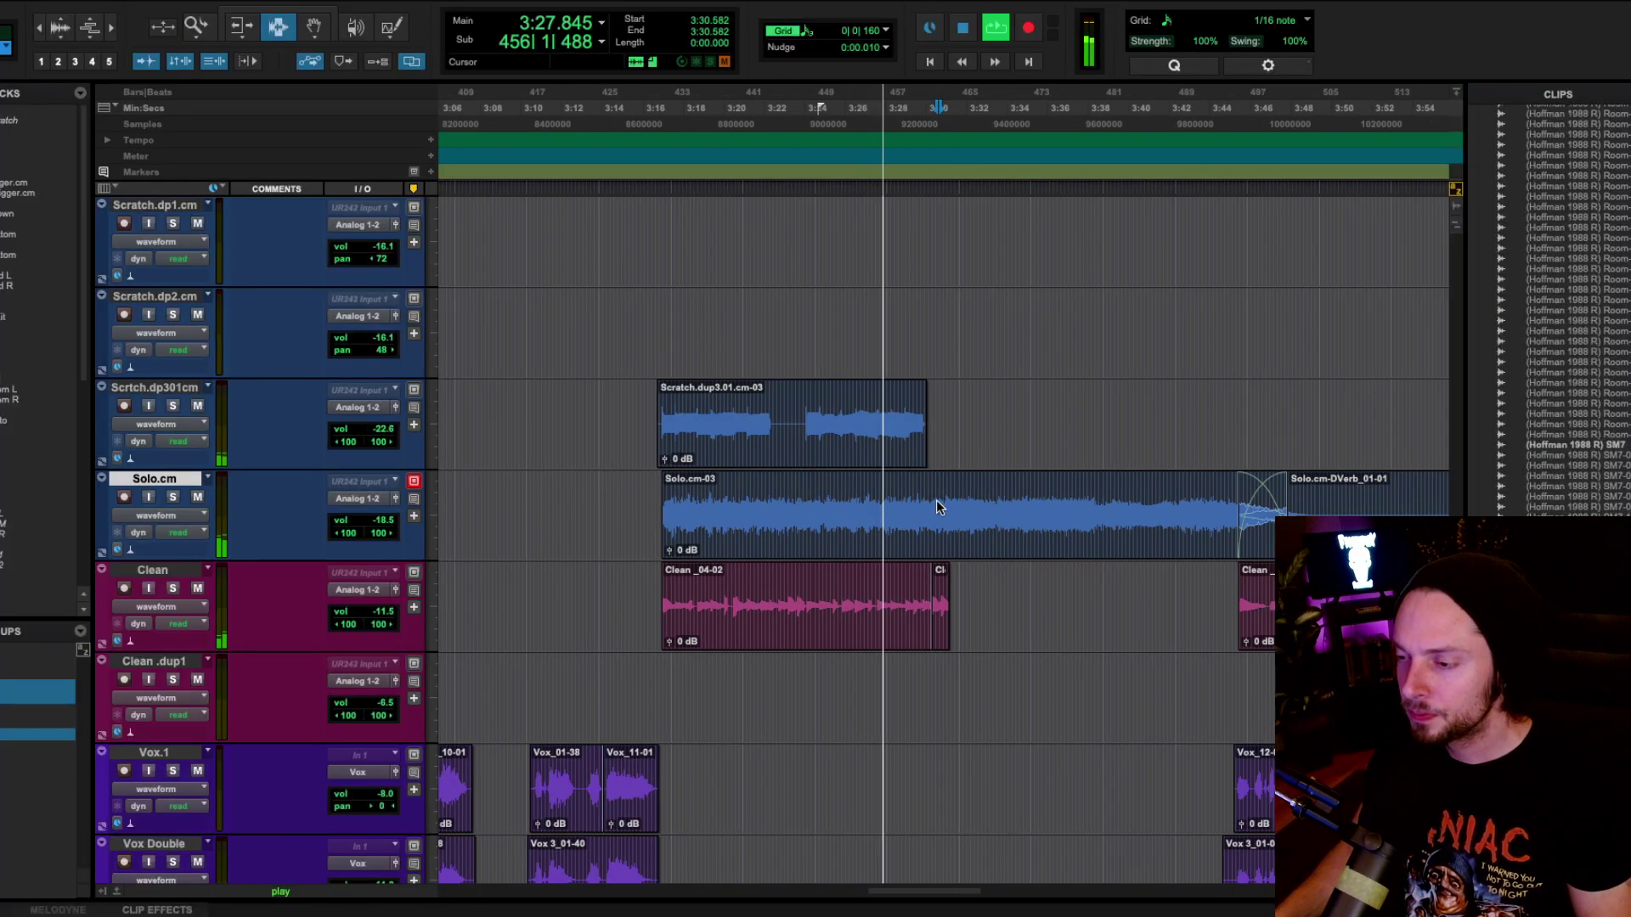
Step: Set the playback start to 3:30.582 on Solo.cm and follow the solo past the end of the Scratch.dup3.01.cm-03 clip
click(939, 506)
key(ctrl+bracketright)
key(ctrl+bracketright)
scroll(892, 504, right, 2)
key(ctrl+bracketleft)
scroll(815, 510, right, 2)
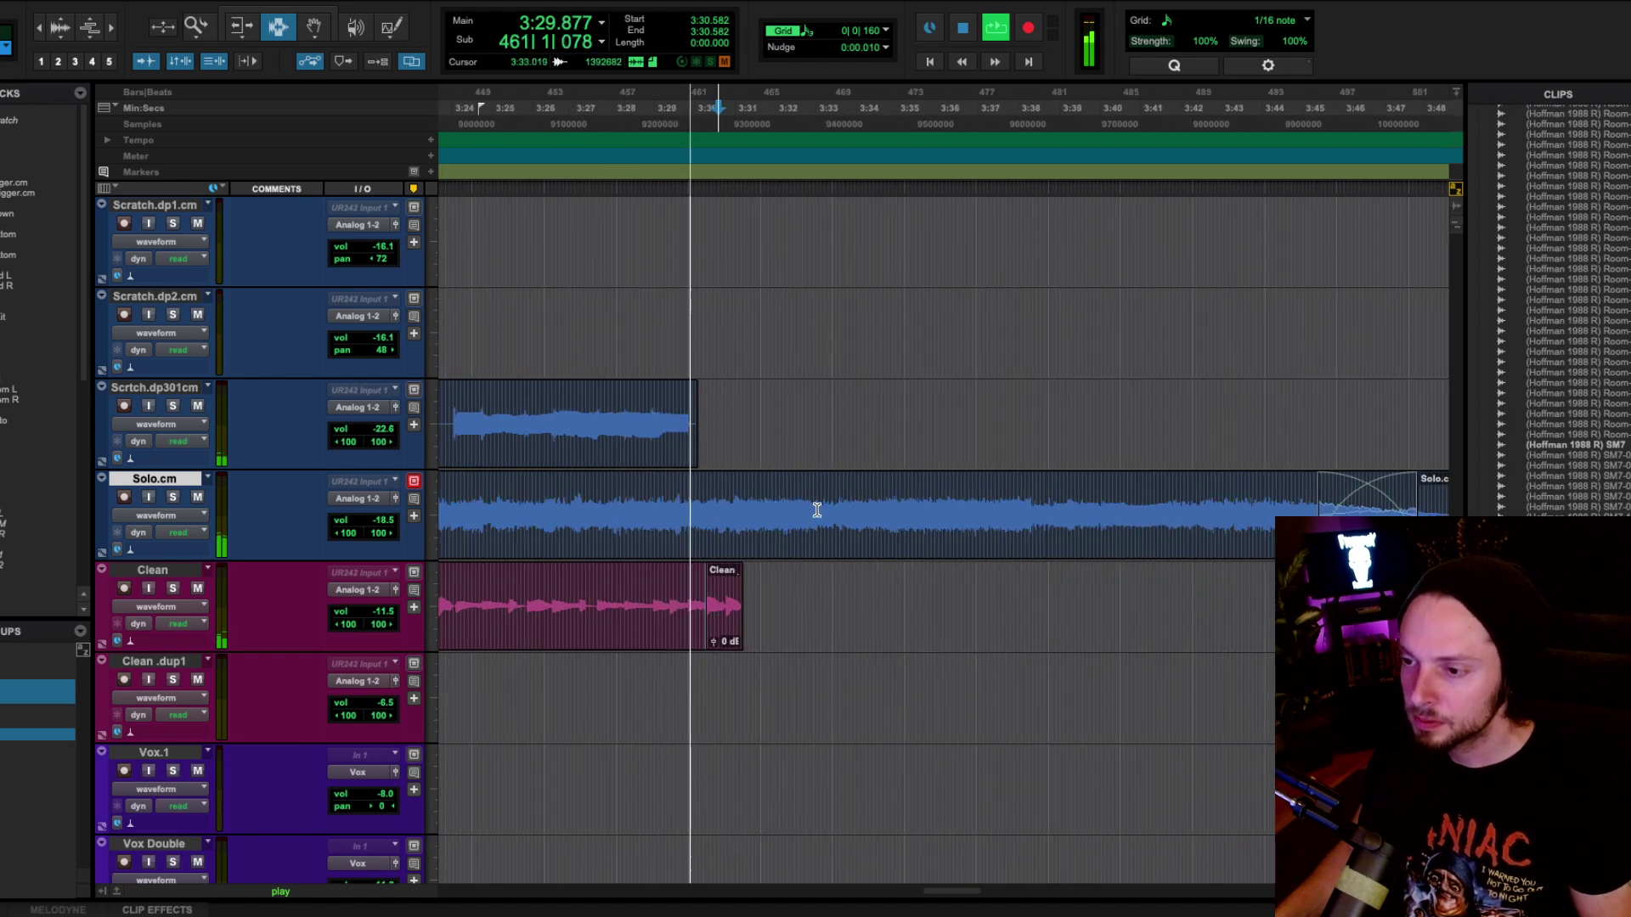
scroll(726, 508, right, 2)
key(ctrl+bracketleft)
scroll(728, 506, right, 1)
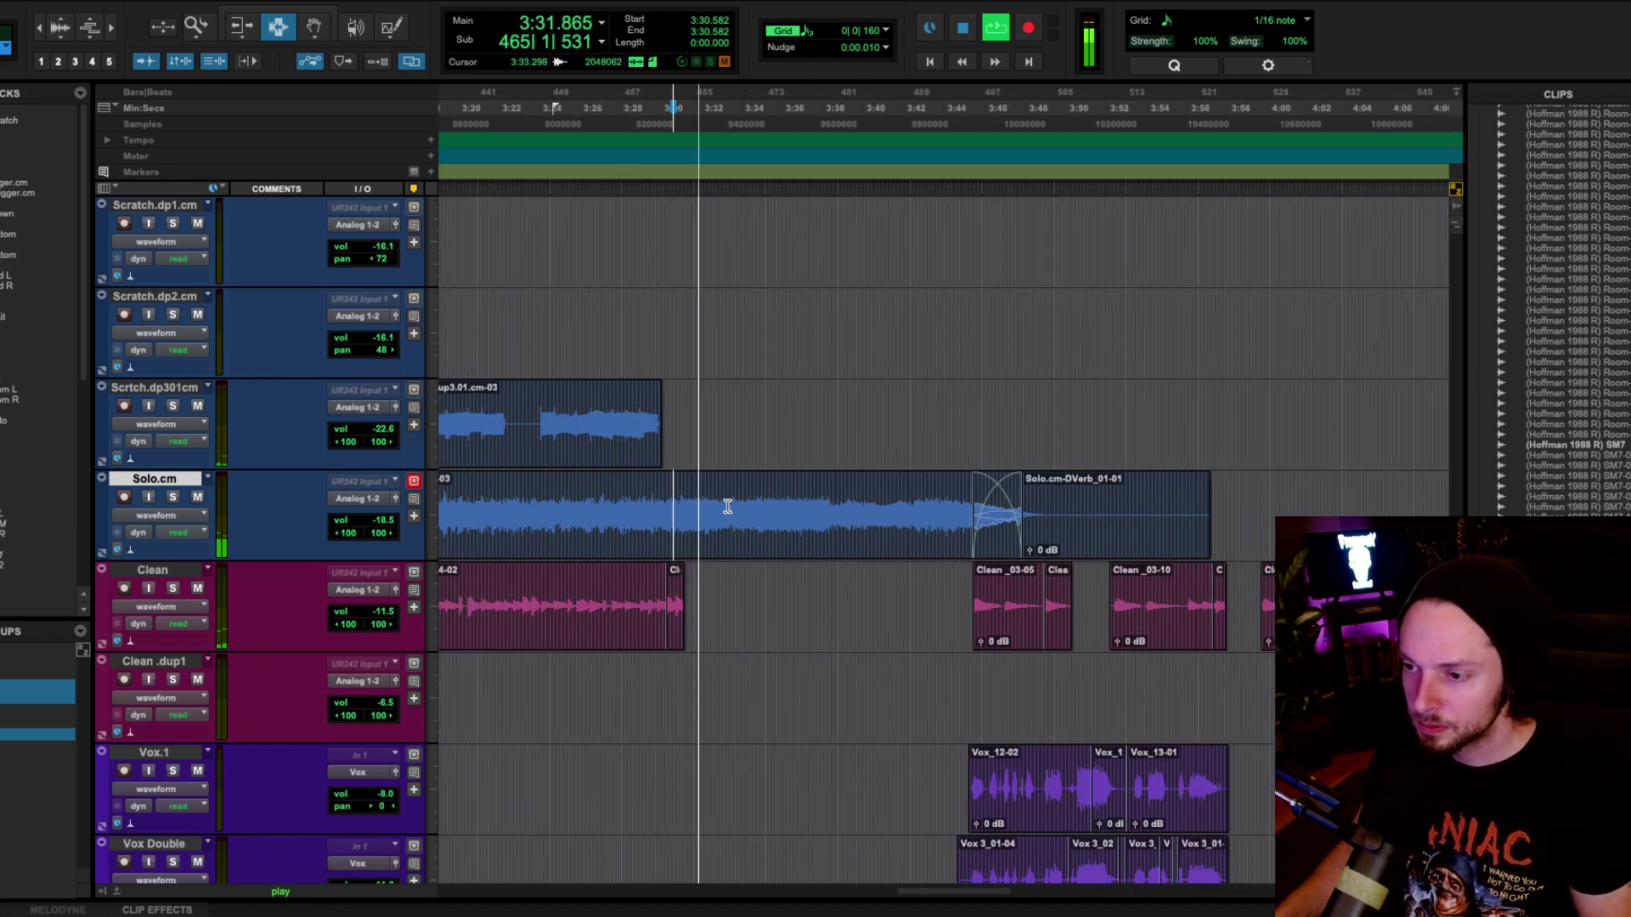
Step: Audition the Solo.cm track on its own and examine its EQ3 7-Band settings from the mixer
key(ctrl+equal)
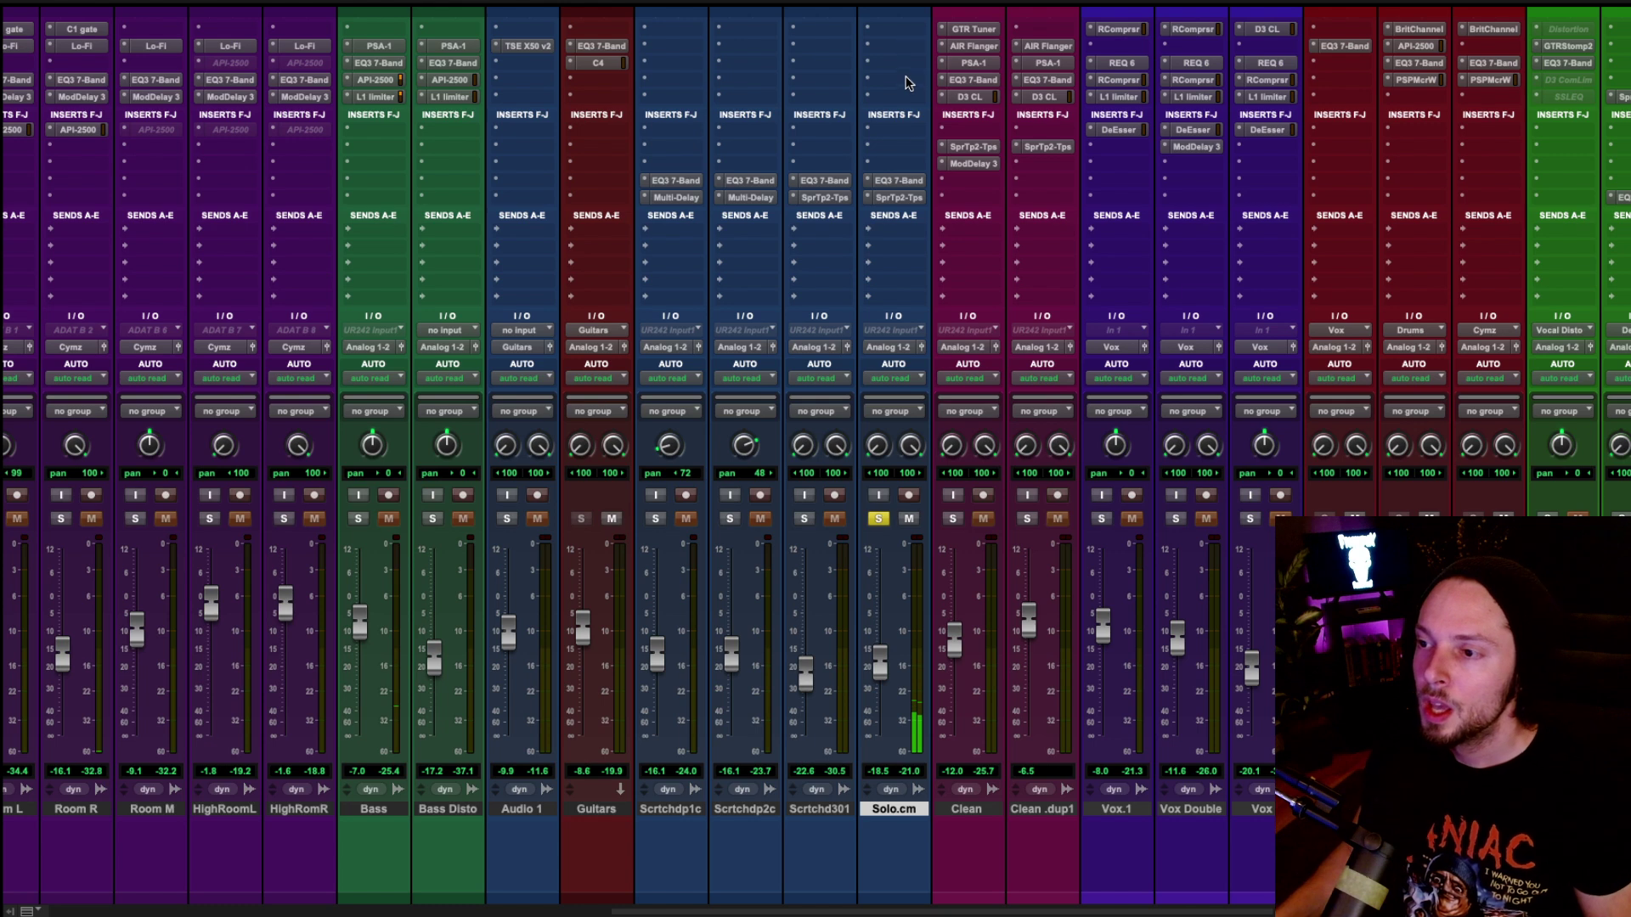
click(901, 180)
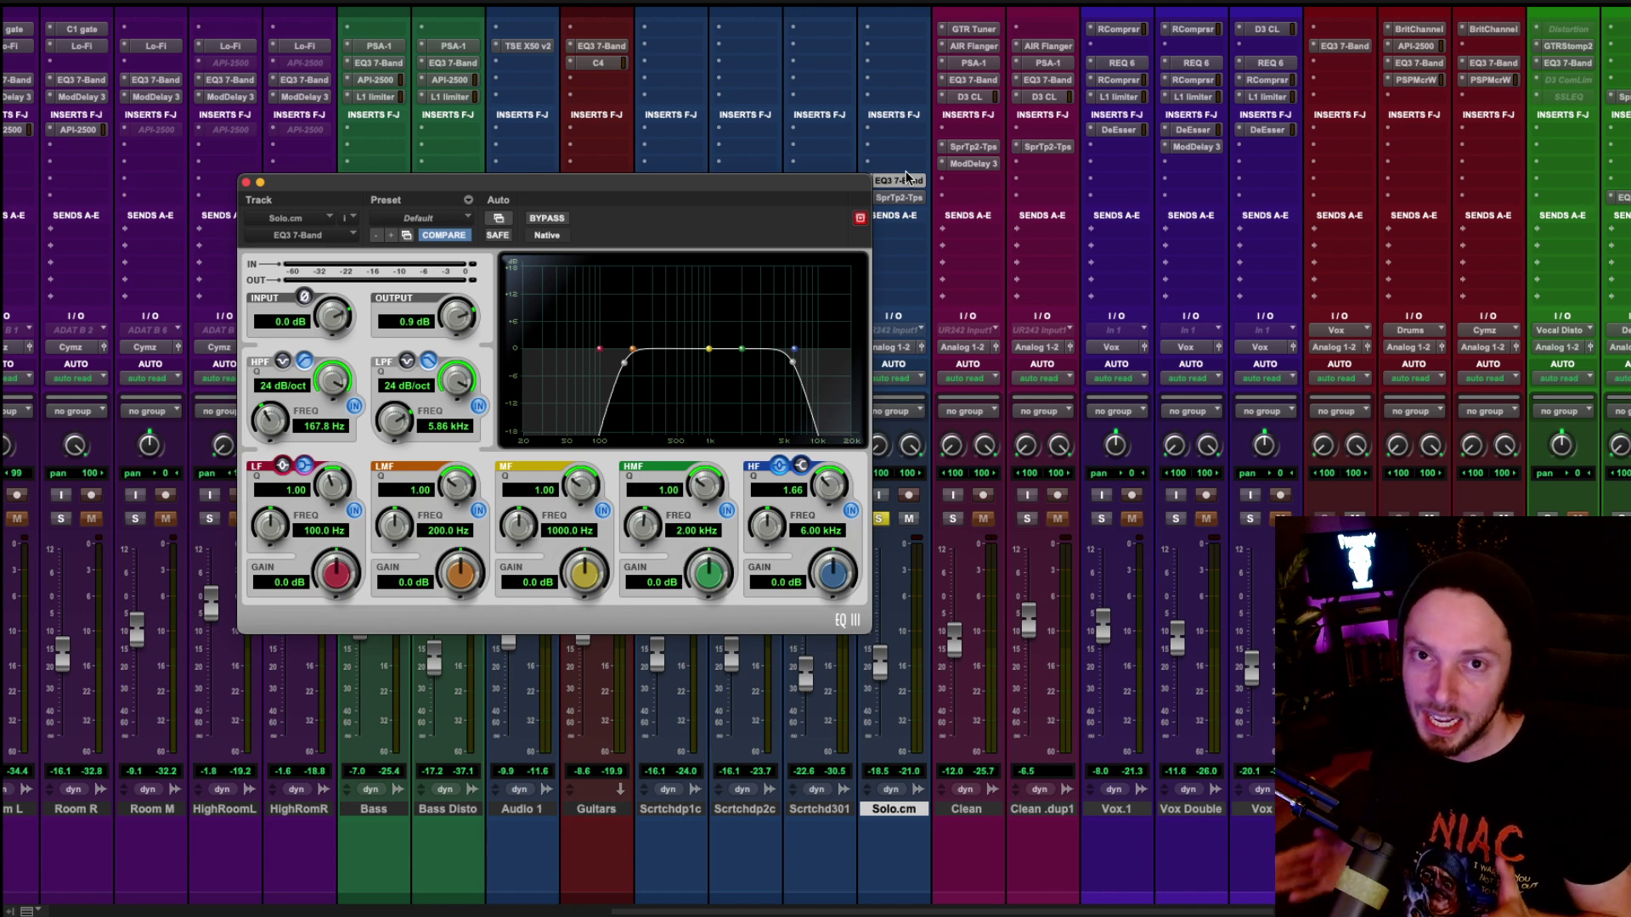
click(906, 179)
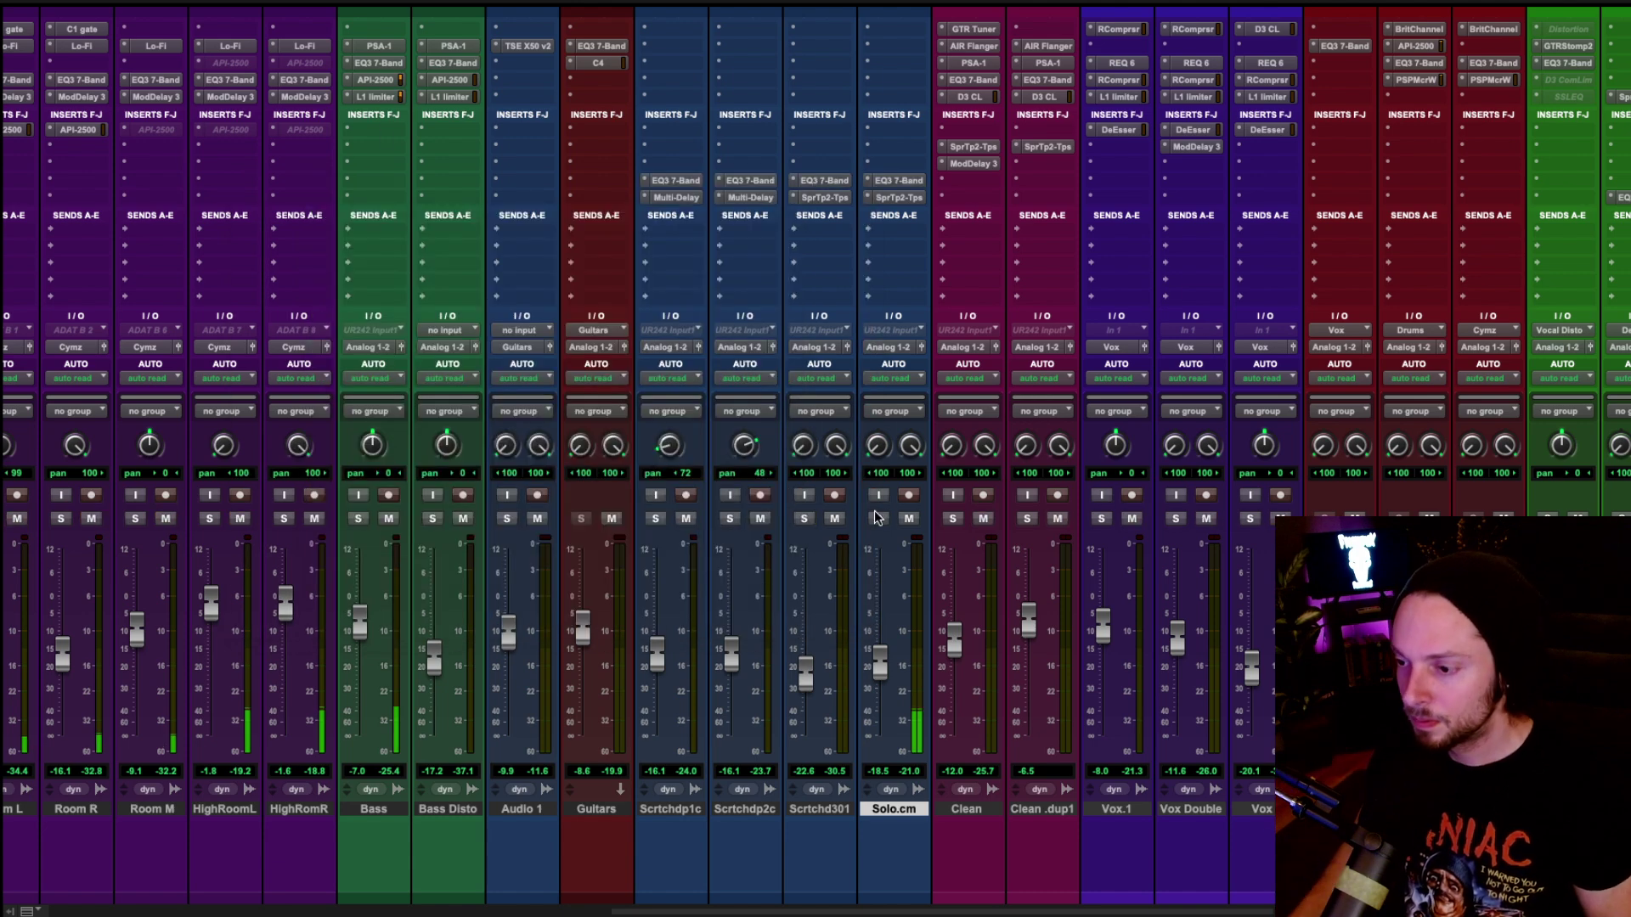
Step: Follow the end of the solo in the edit view up to the crossfade into Solo.cm-DVerb_01-01, and stop playback
key(super+equal)
scroll(875, 515, down, 3)
scroll(892, 527, up, 3)
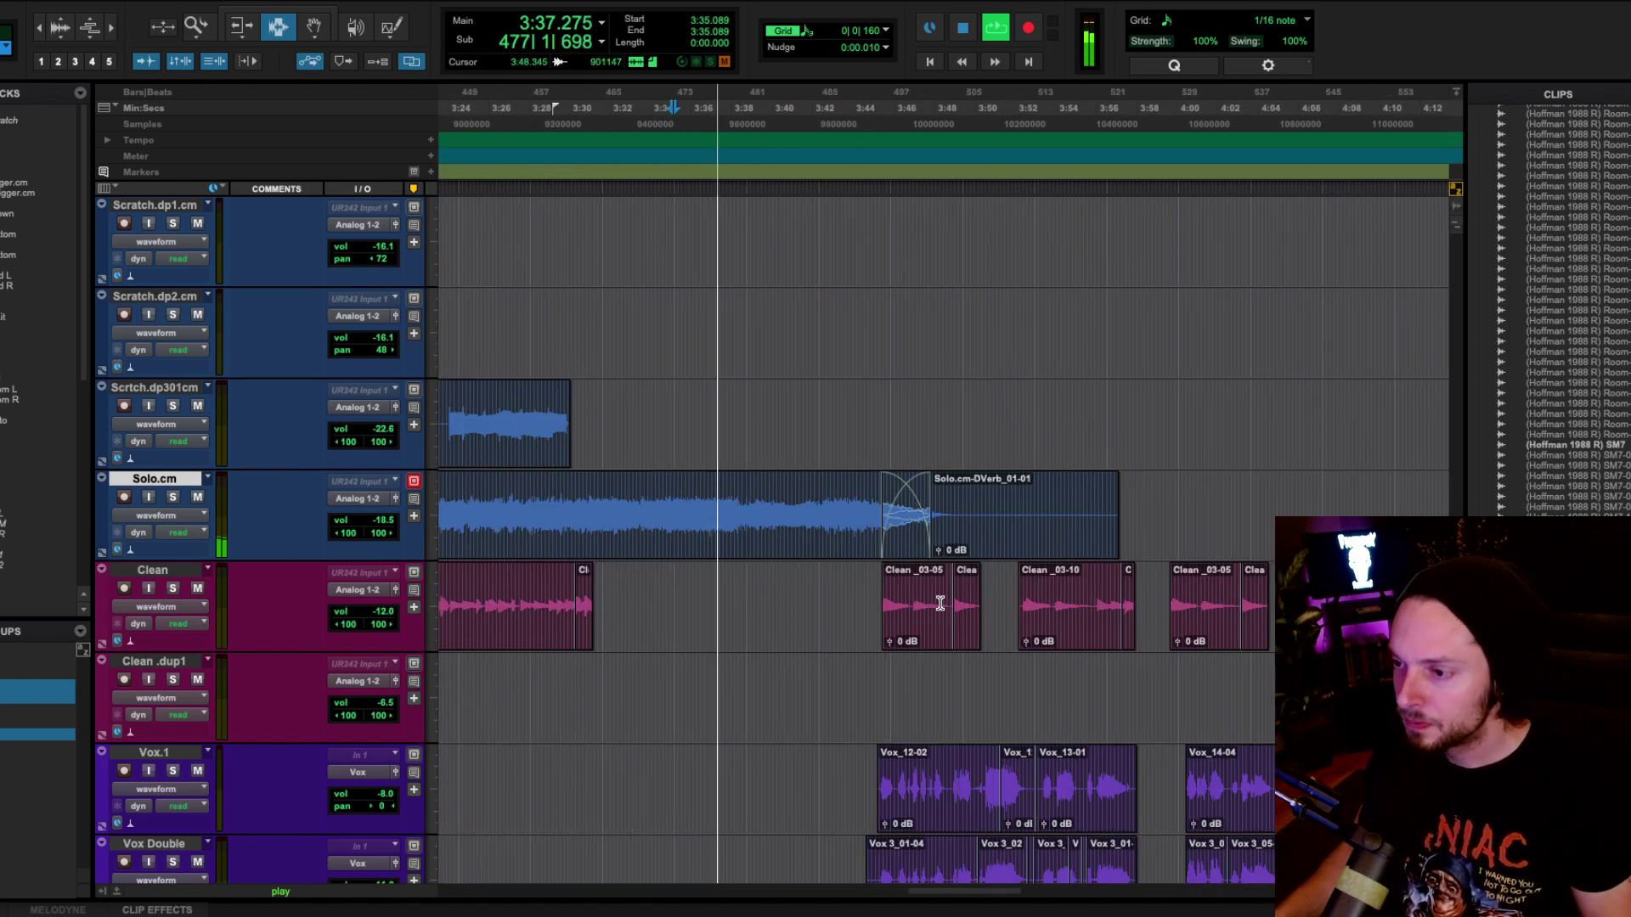
scroll(749, 501, up, 3)
scroll(747, 499, down, 4)
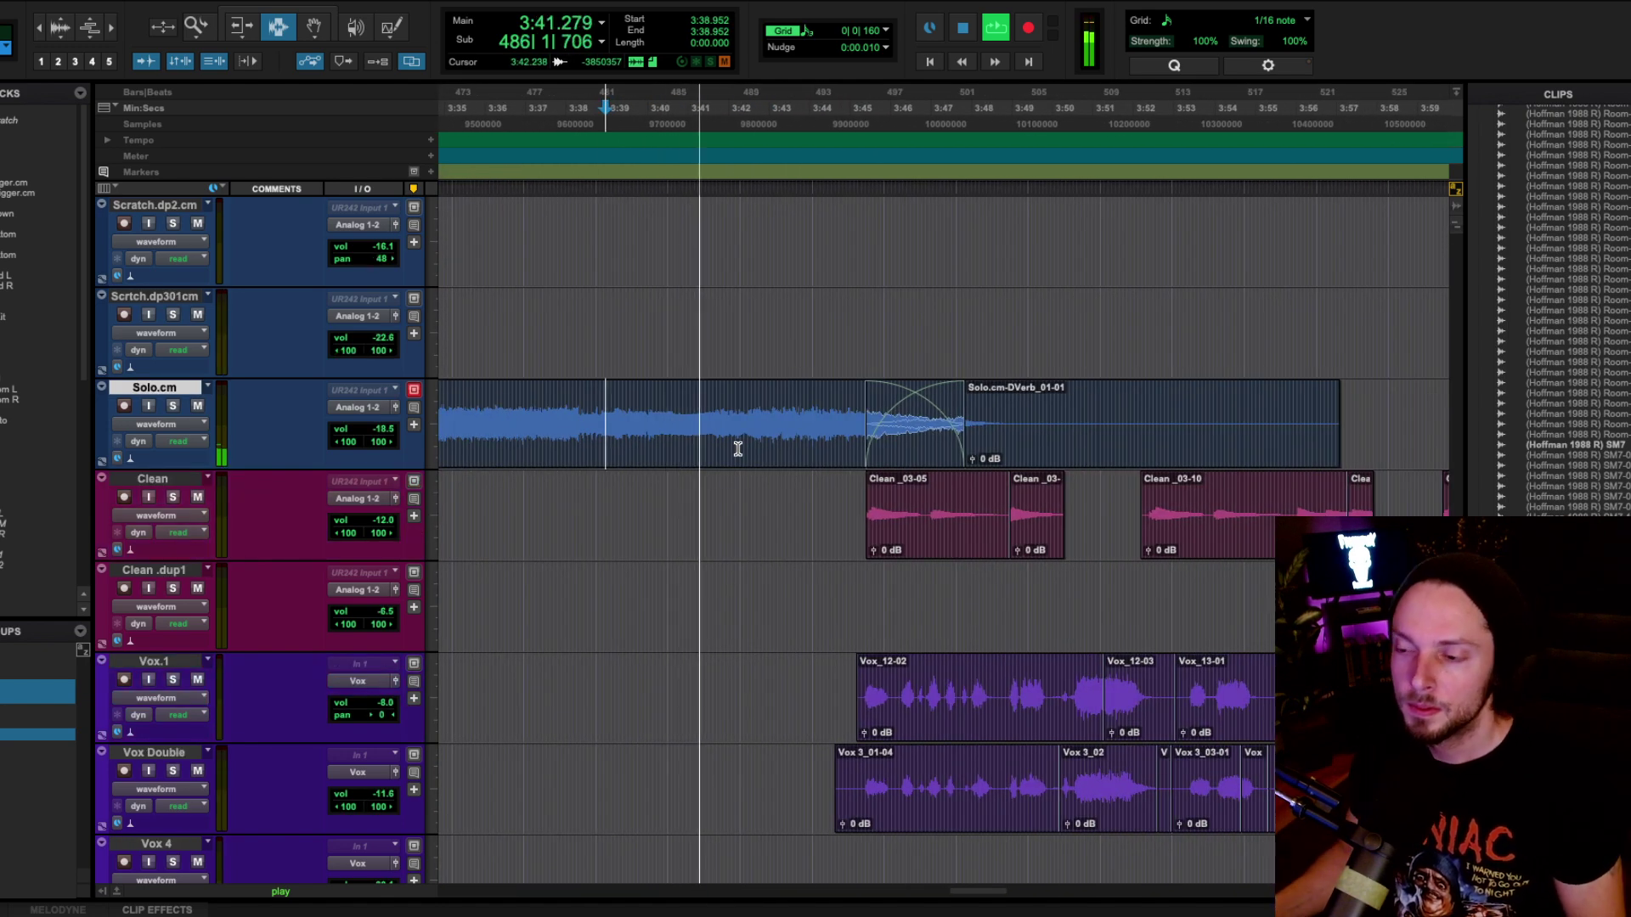
scroll(722, 448, down, 2)
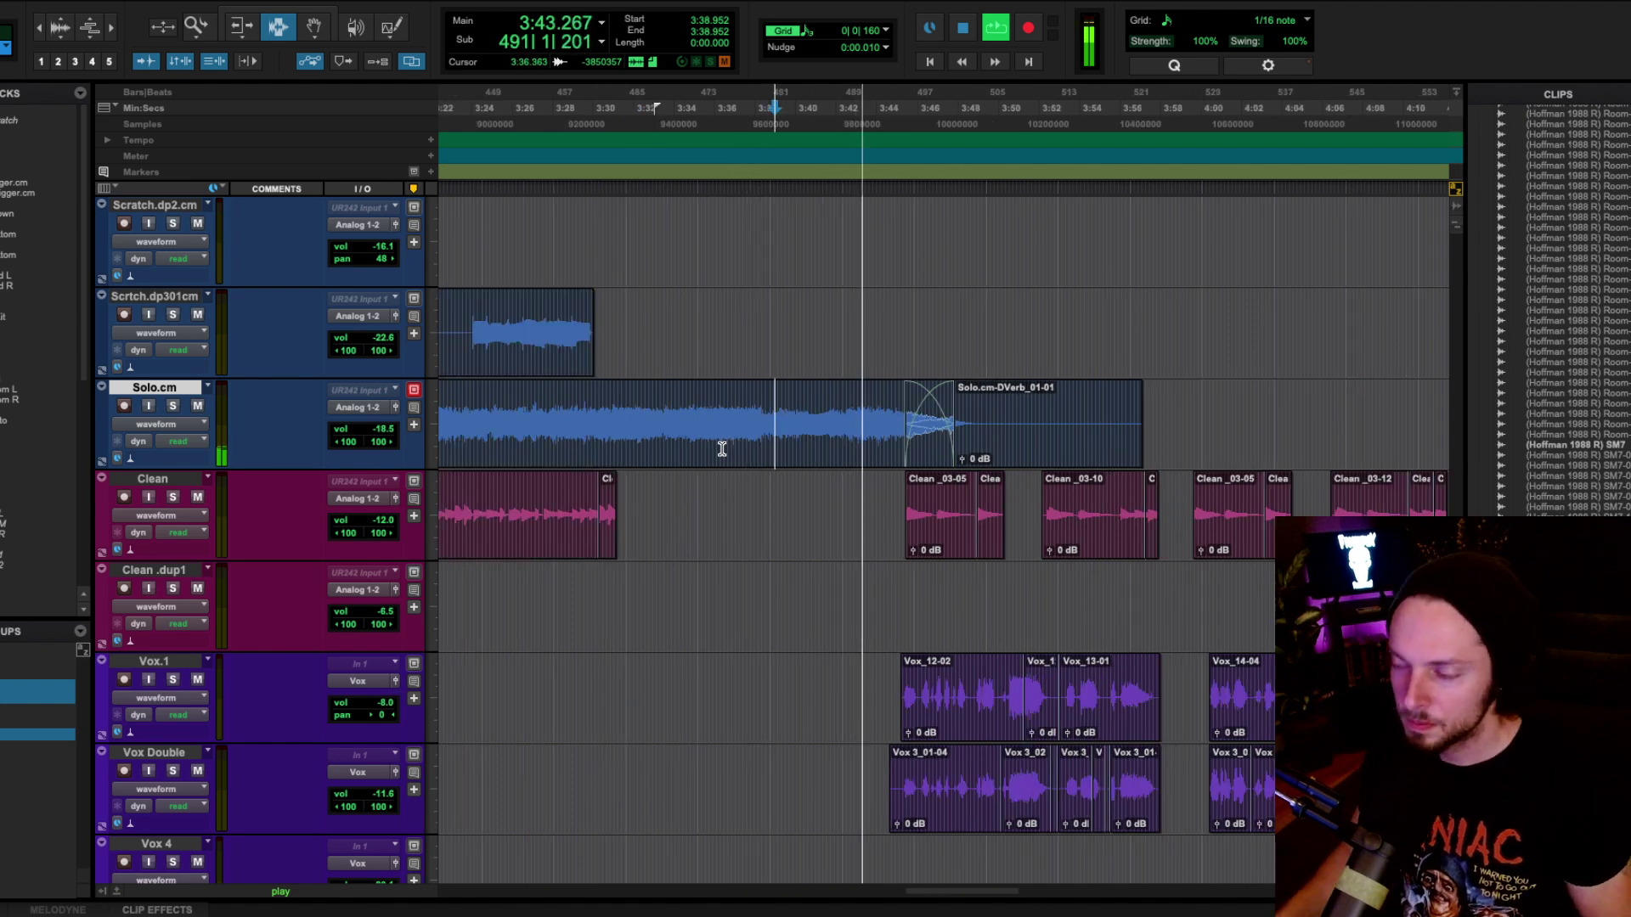
scroll(720, 446, right, 1)
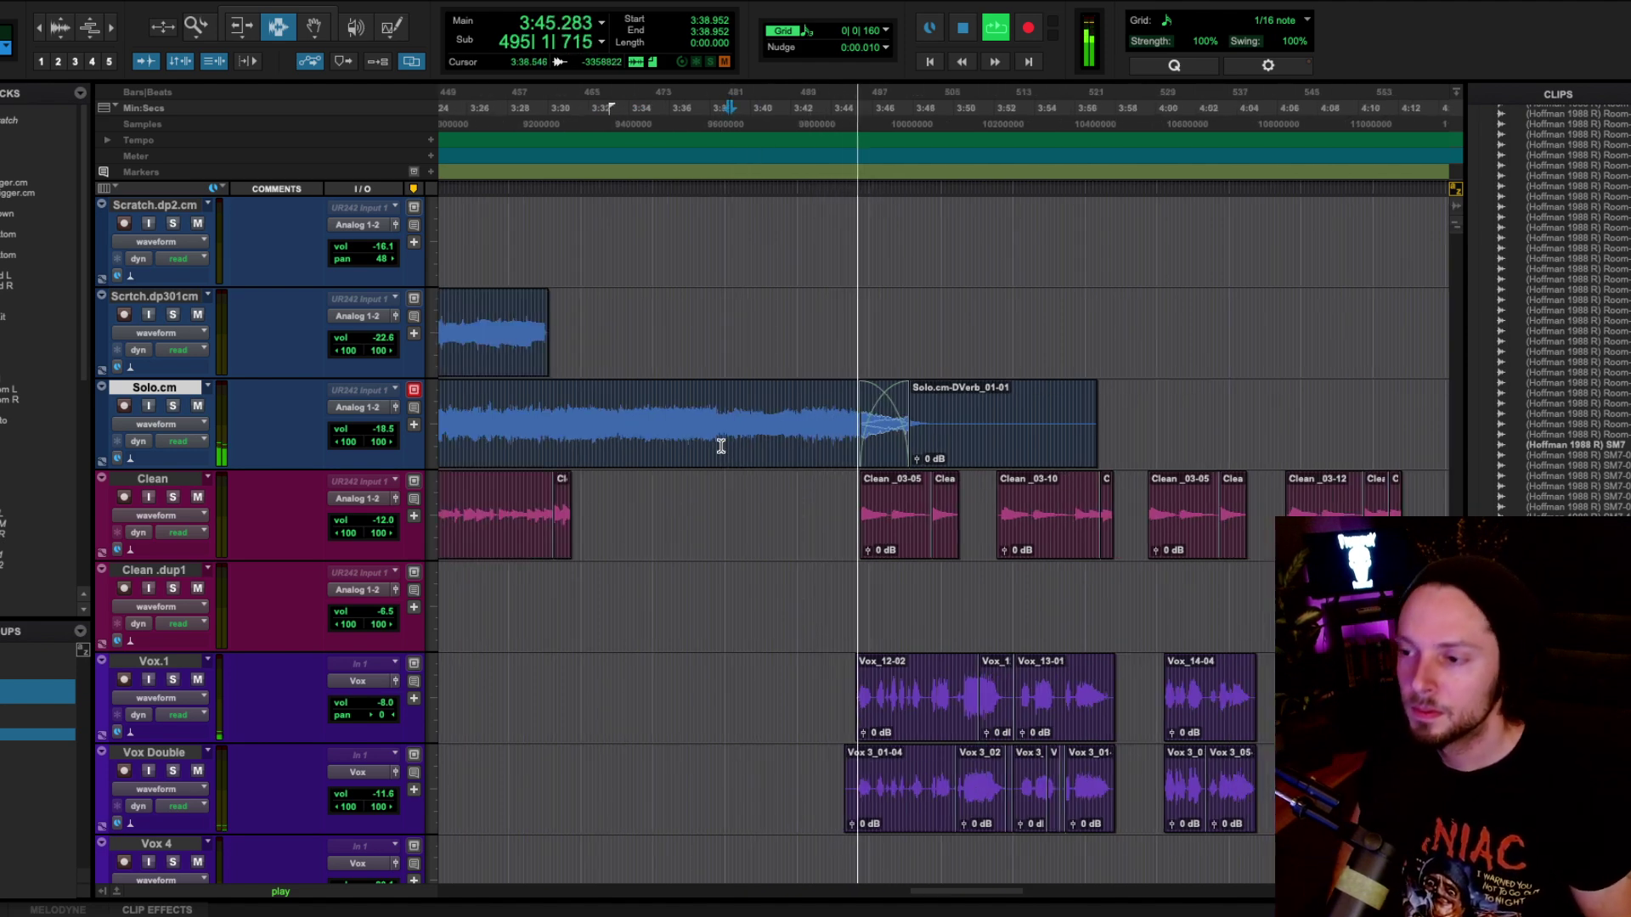
key(space)
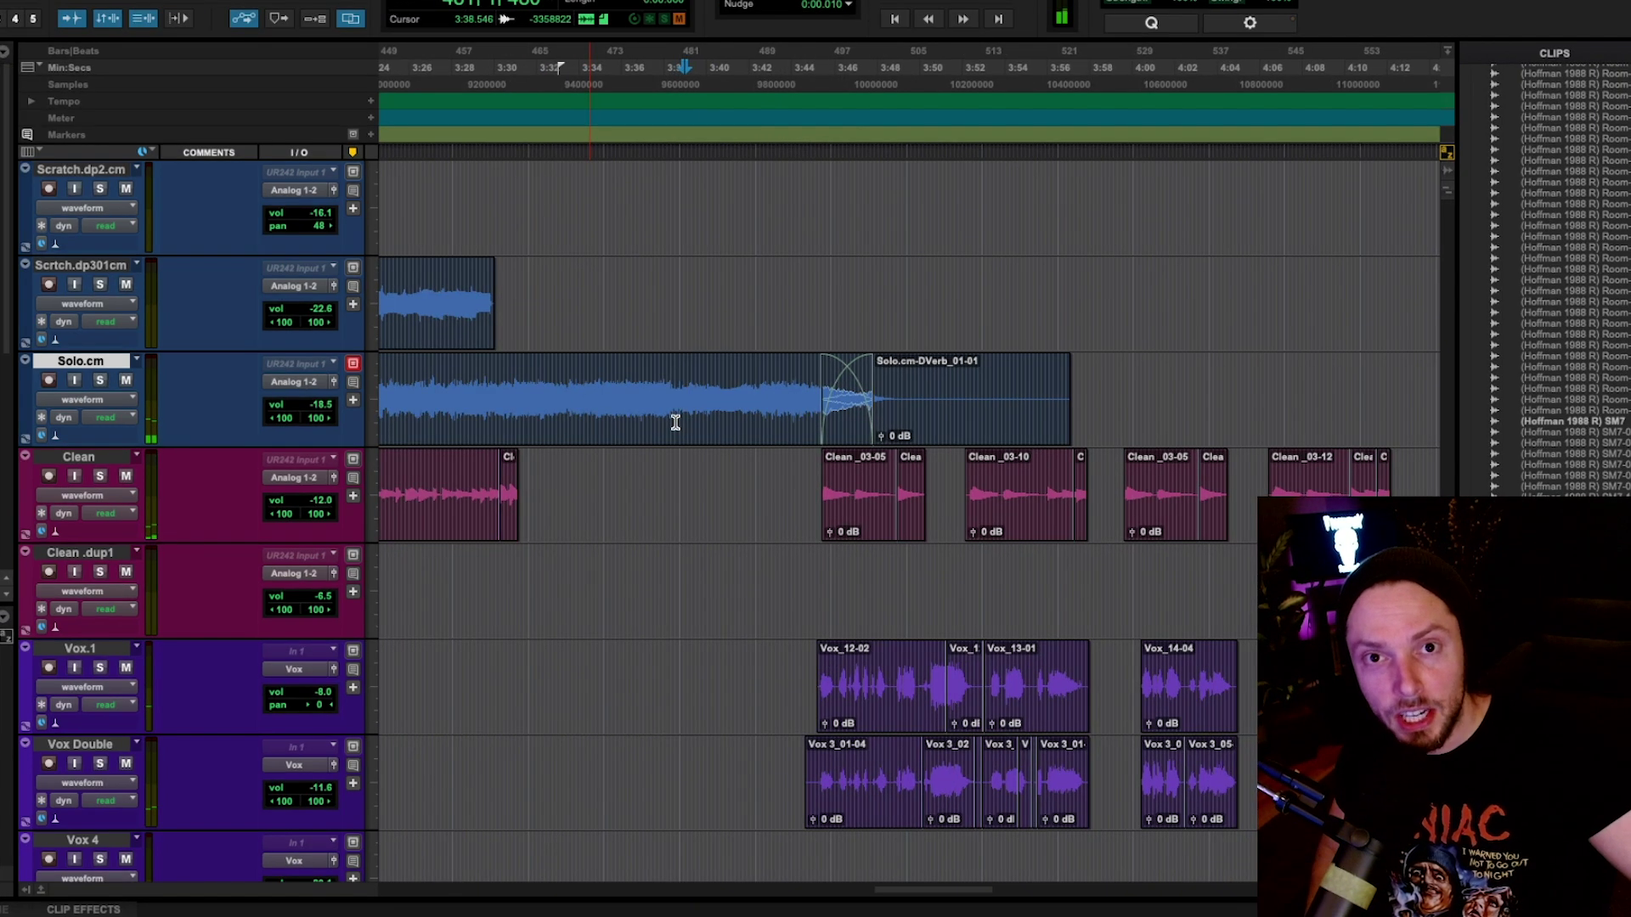
Step: Open TSE X50 v2 on Audio 1 and compare the Downloaded v30.wav and Frightbox 57.wav impulse responses in cabinet slot 2
key(ctrl+equal)
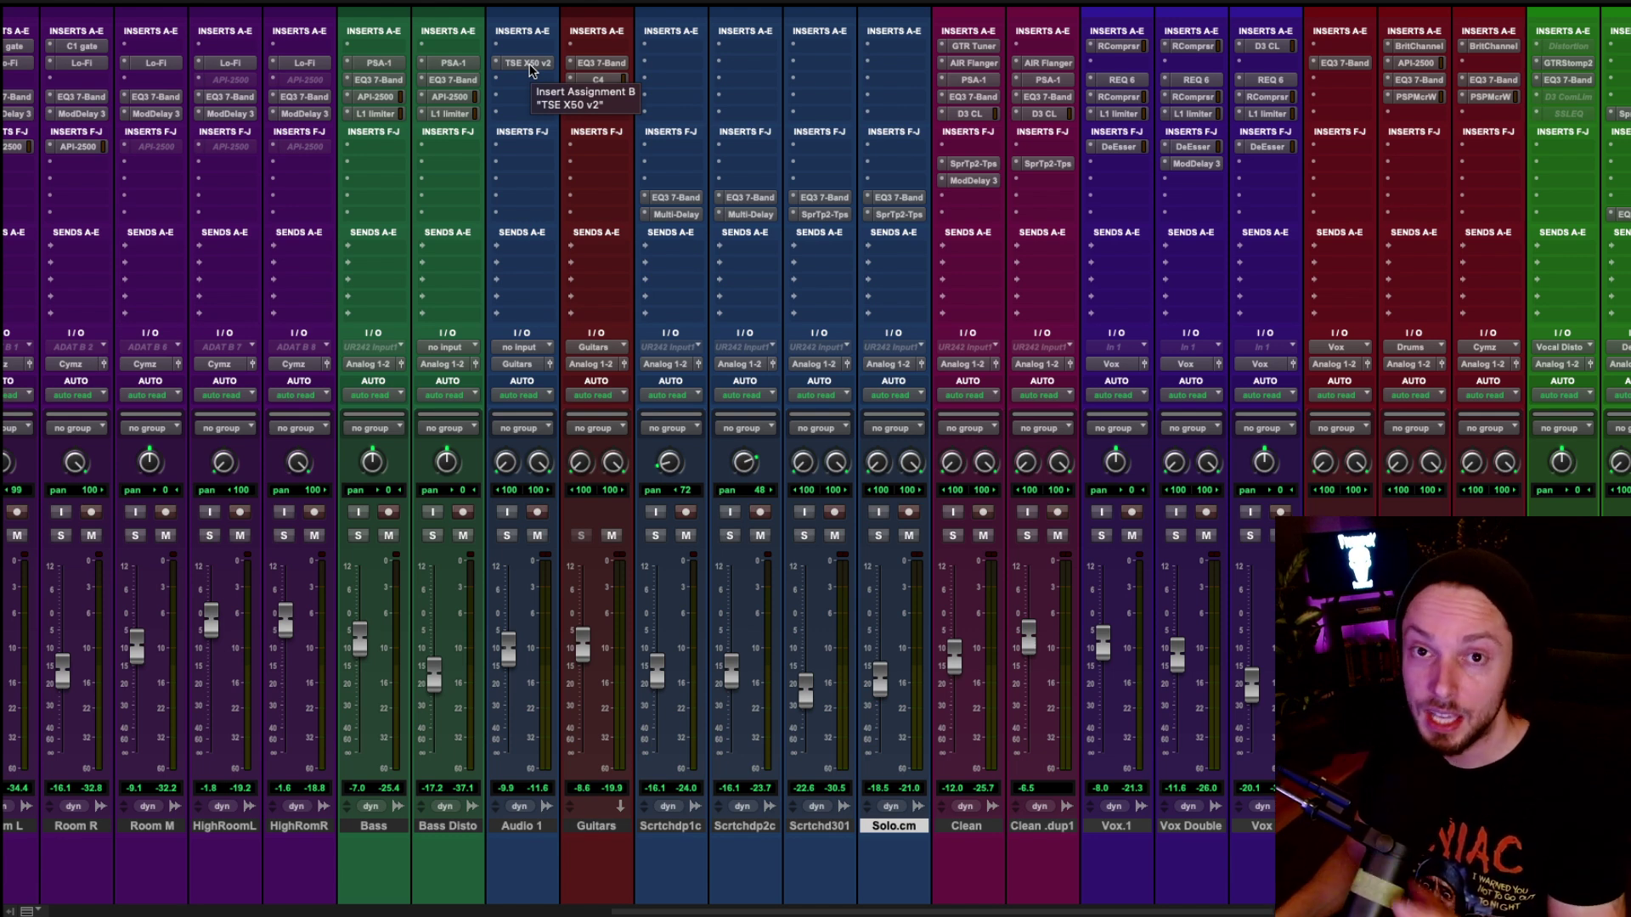
click(528, 828)
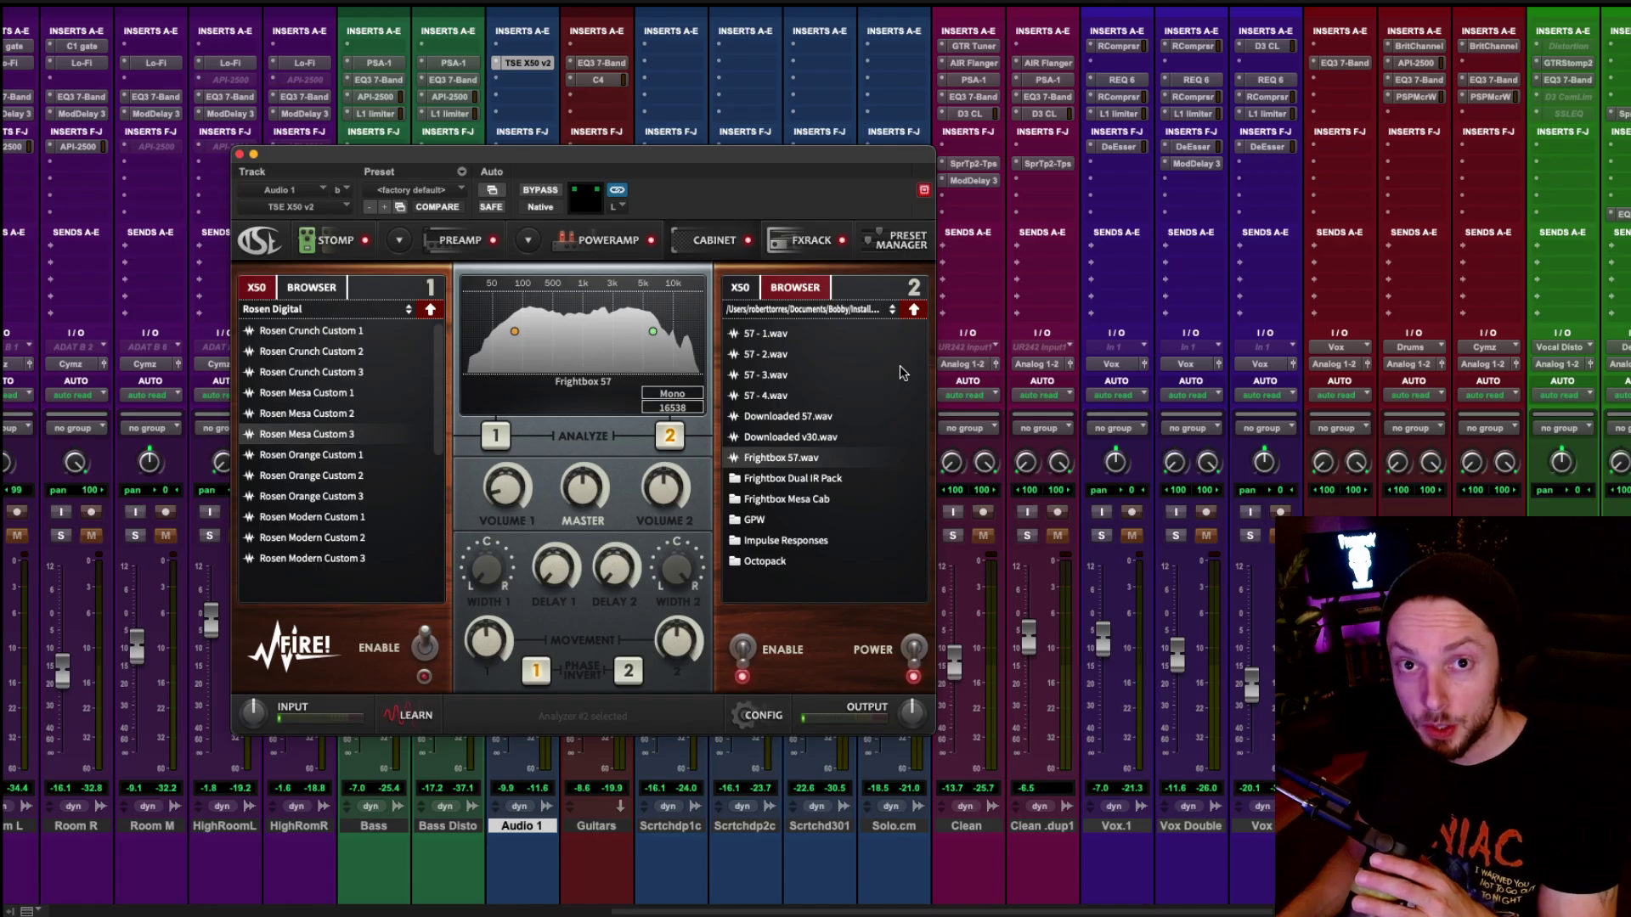
click(812, 437)
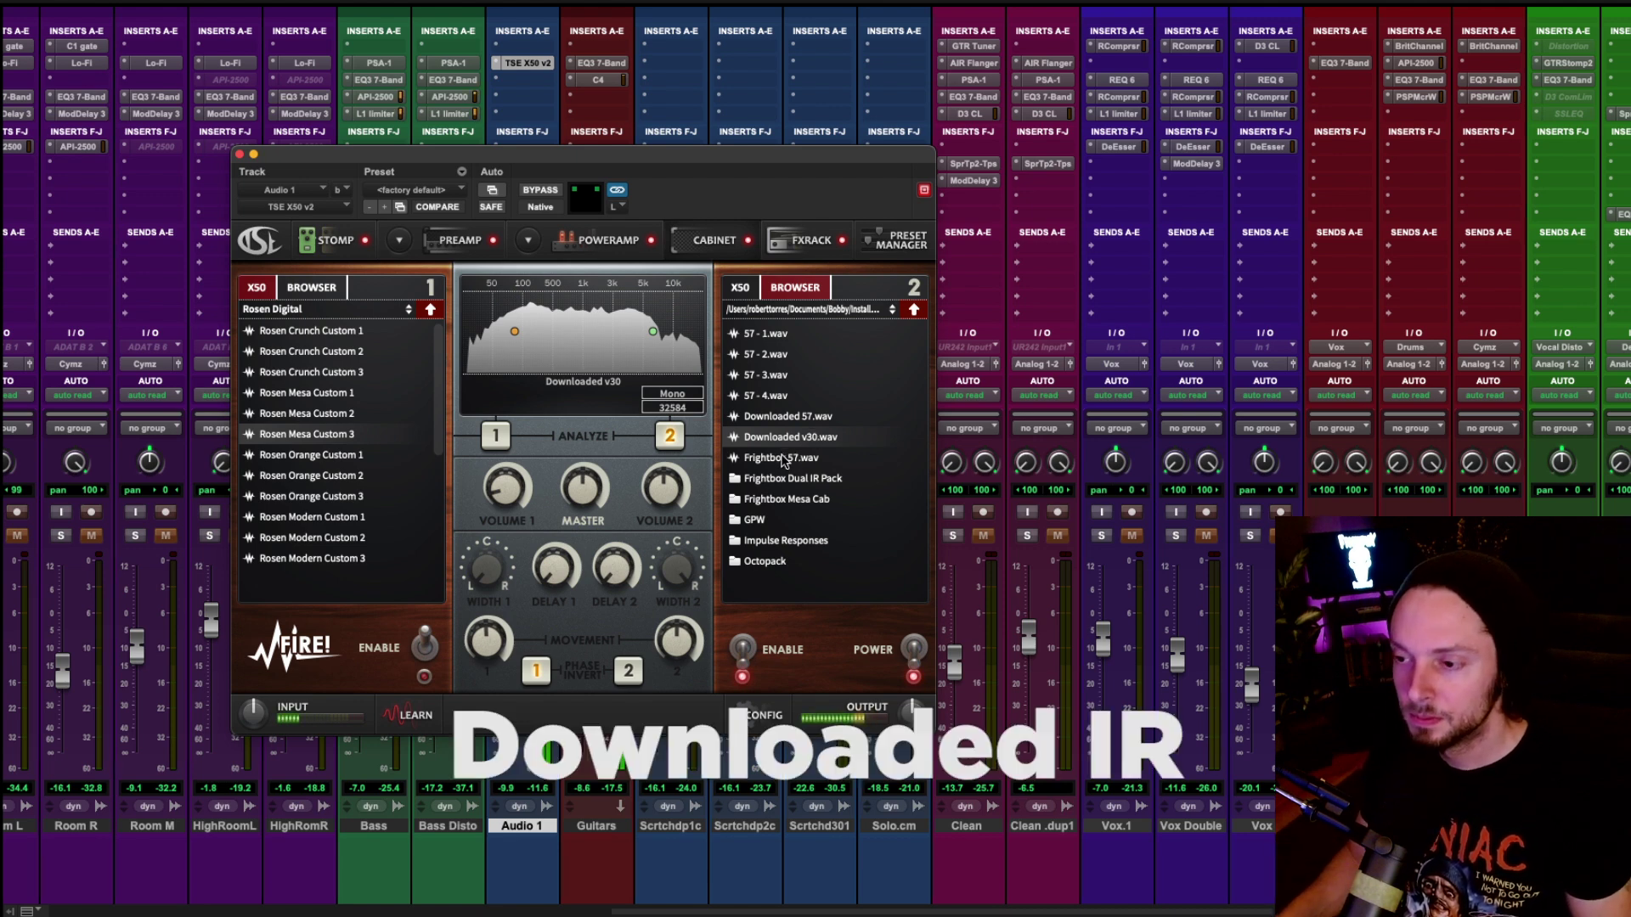
click(782, 459)
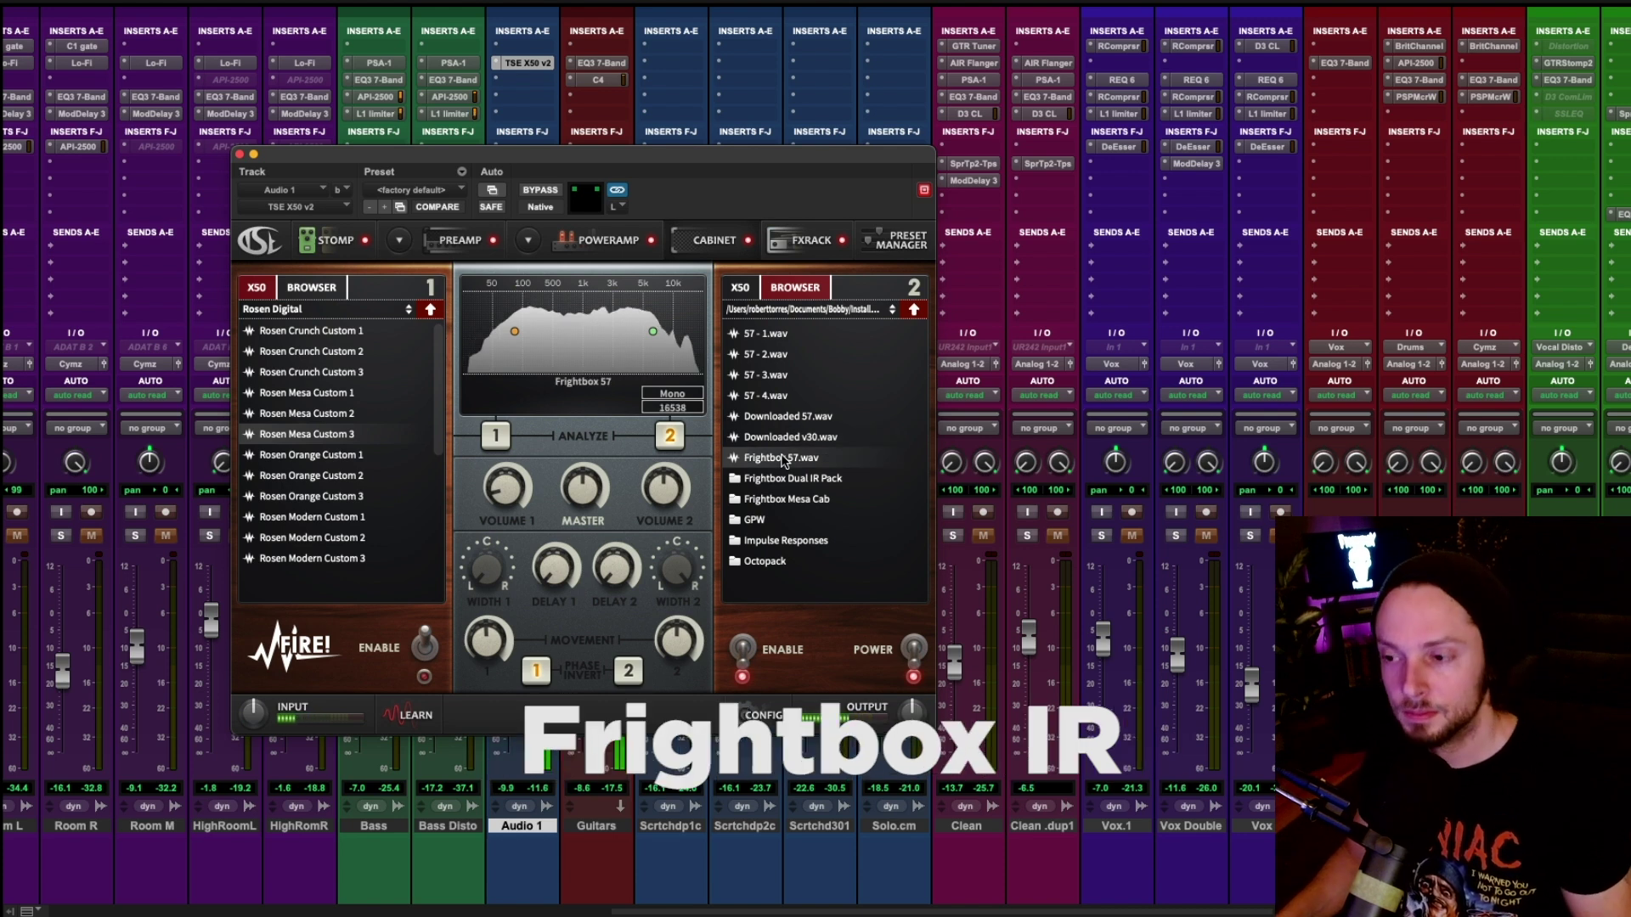
click(782, 437)
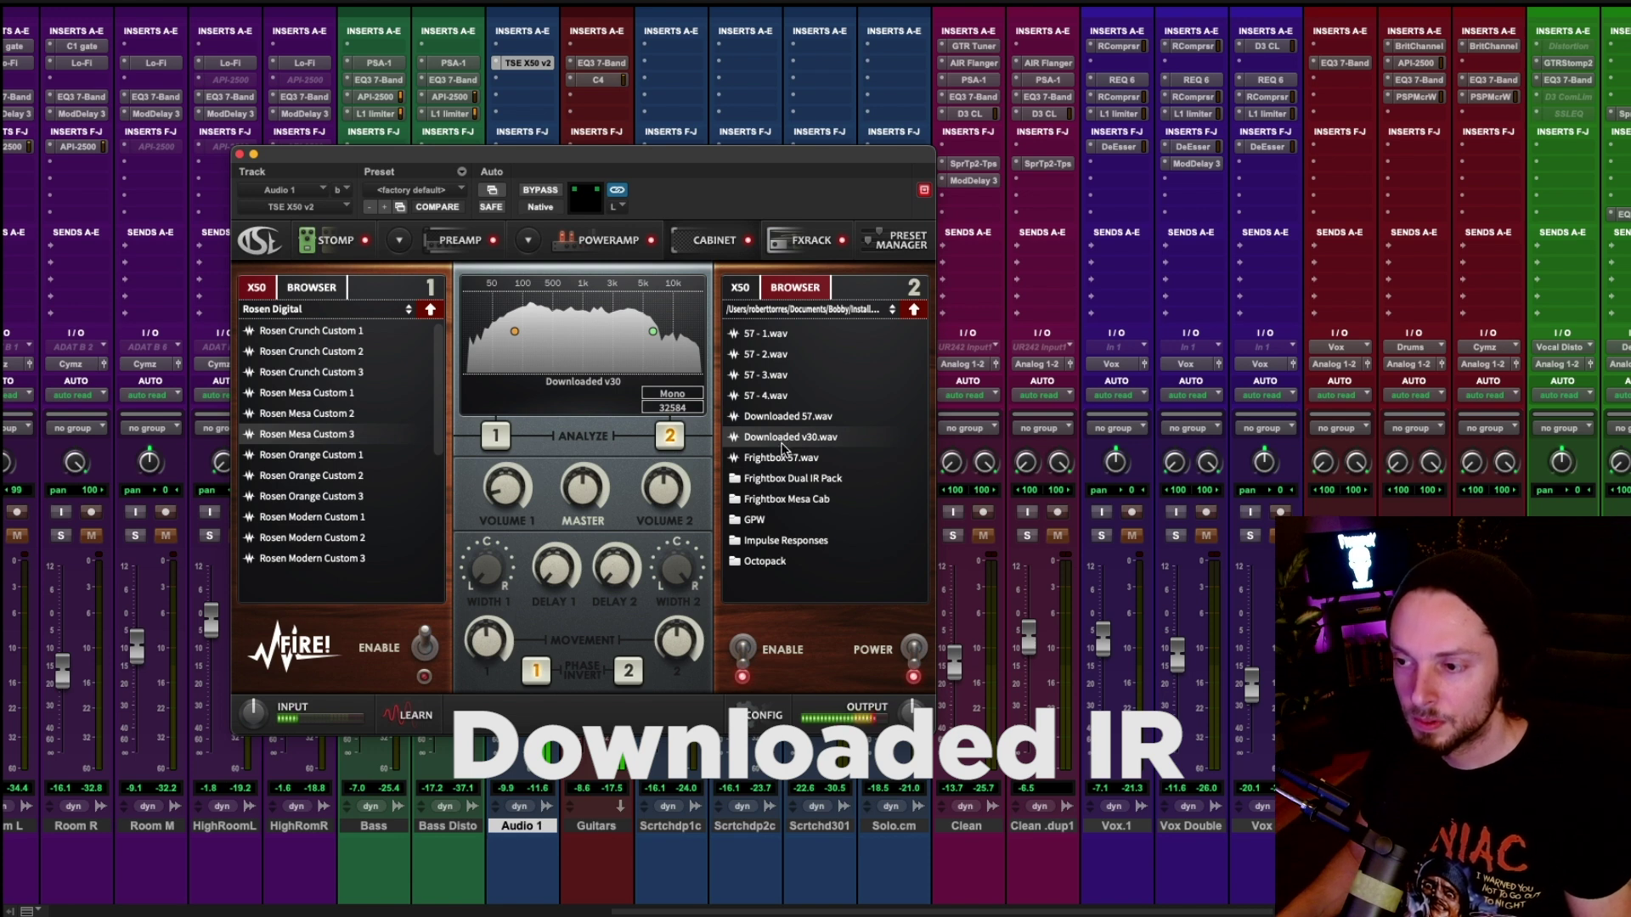
click(783, 459)
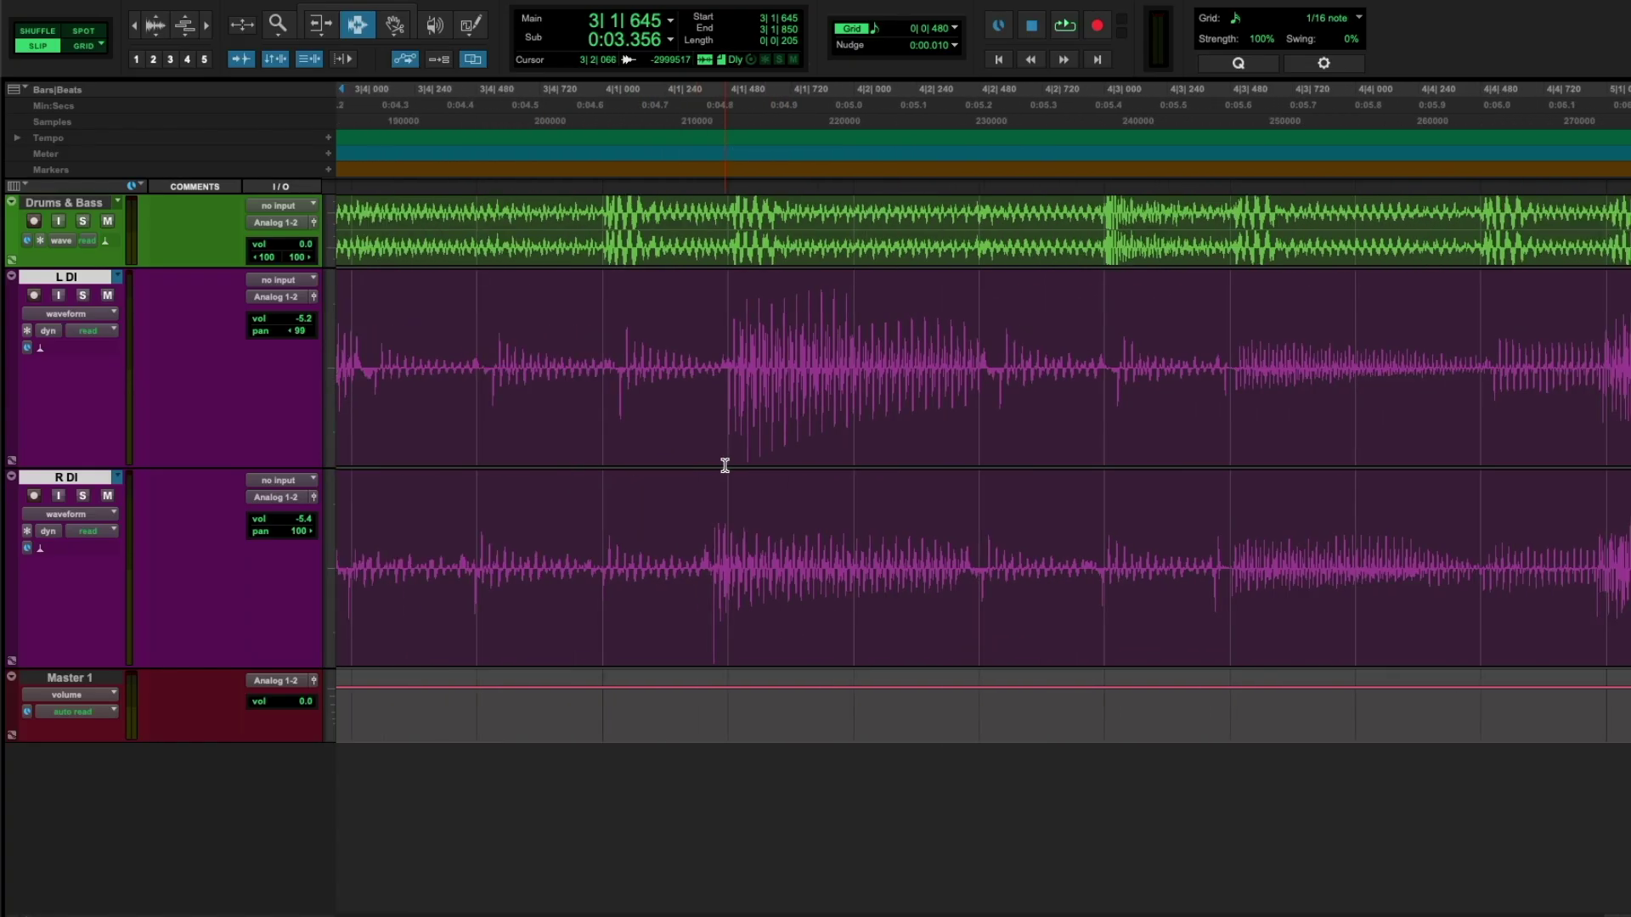
Step: Select a short passage across the L DI and R DI guitar waveforms
drag(846, 384, 950, 509)
drag(859, 319, 1098, 510)
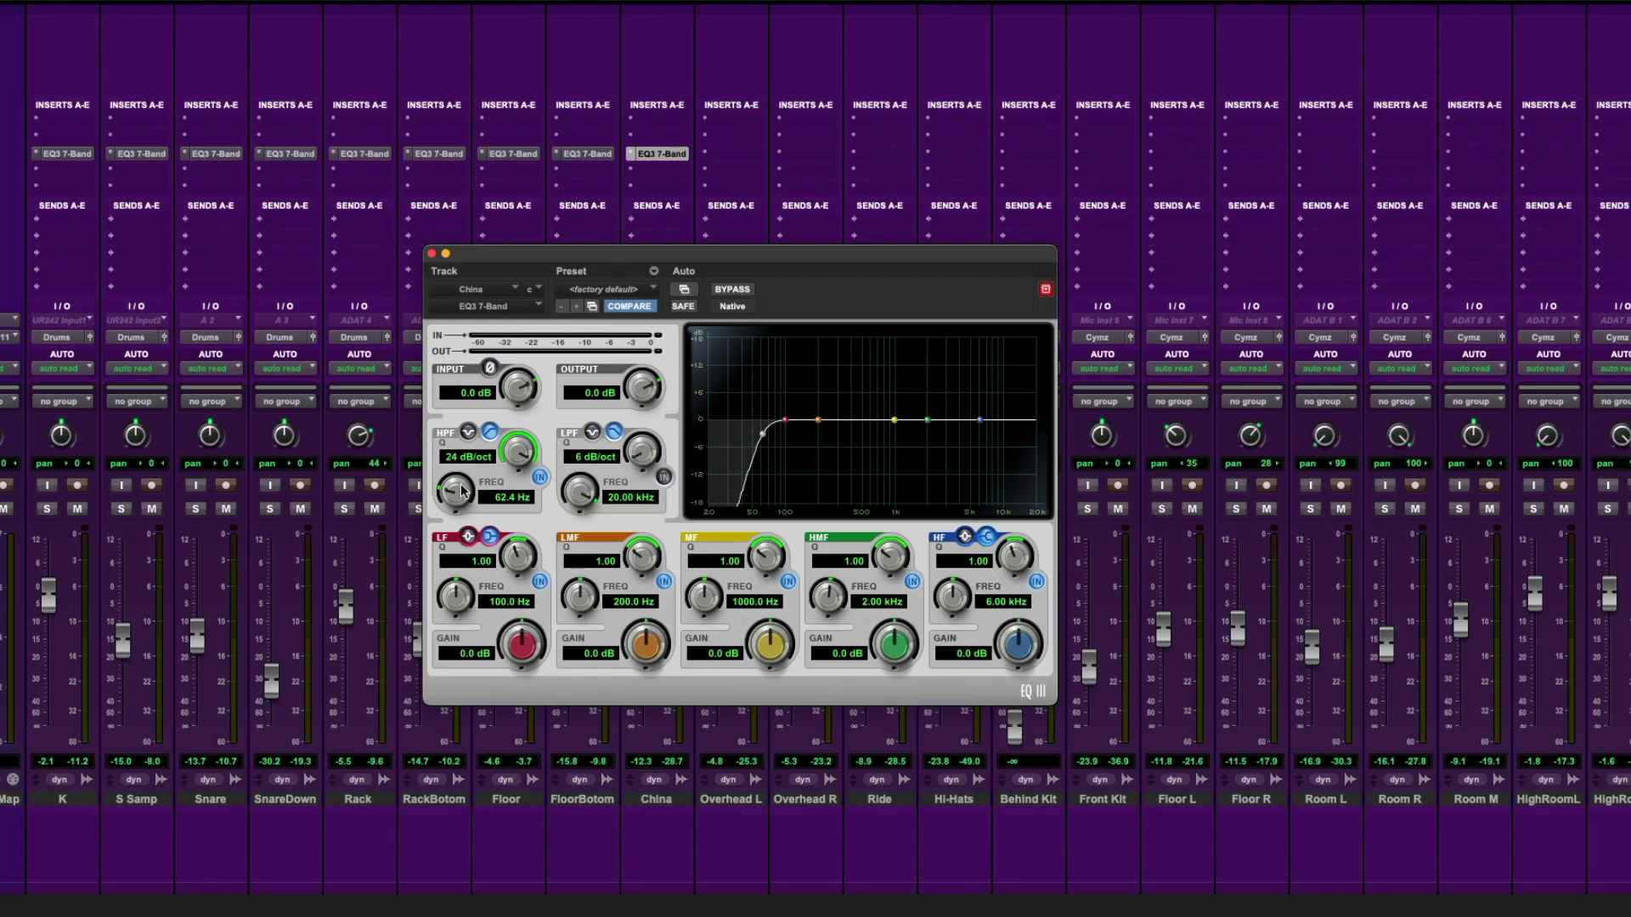
Step: Adjust the high-pass filter frequency in the China track's EQ3 7-Band
drag(462, 485, 499, 457)
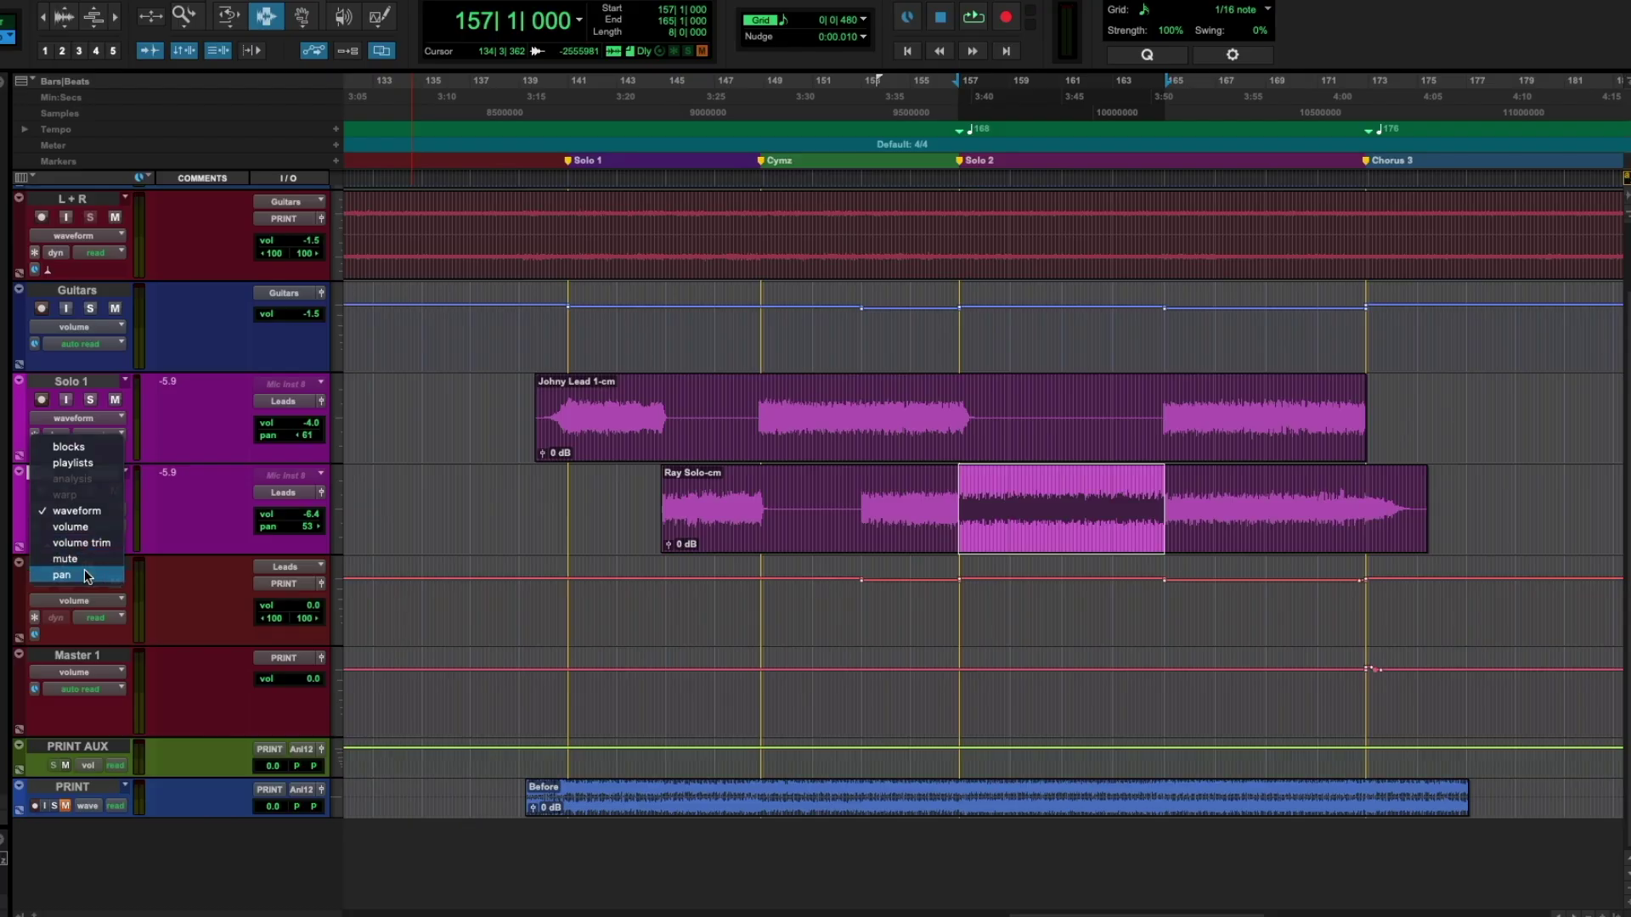
Step: Show the pan automation on the track holding Ray Solo-cm and adjust the pan over the selected section
click(85, 575)
key(F6)
mouse_move(1039, 533)
mouse_down()
mouse_move(1030, 244)
mouse_move(1027, 561)
mouse_up()
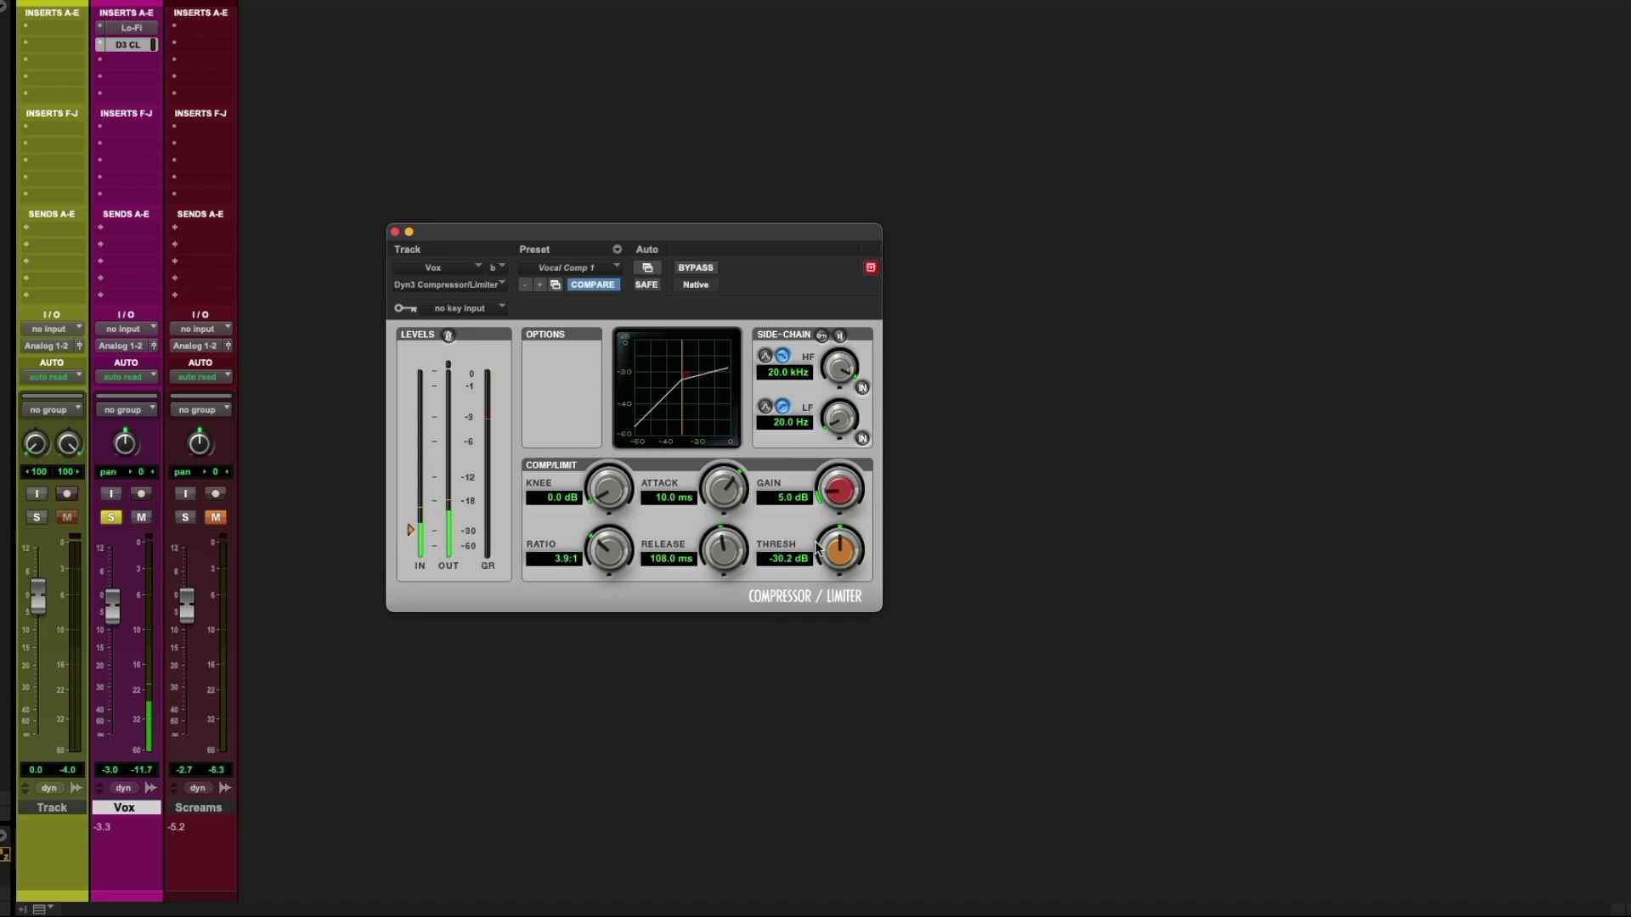
Step: Lower the threshold of the Vox track's Dyn3 Compressor/Limiter to -33.7 dB
drag(815, 548, 815, 558)
scroll(816, 554, down, 6)
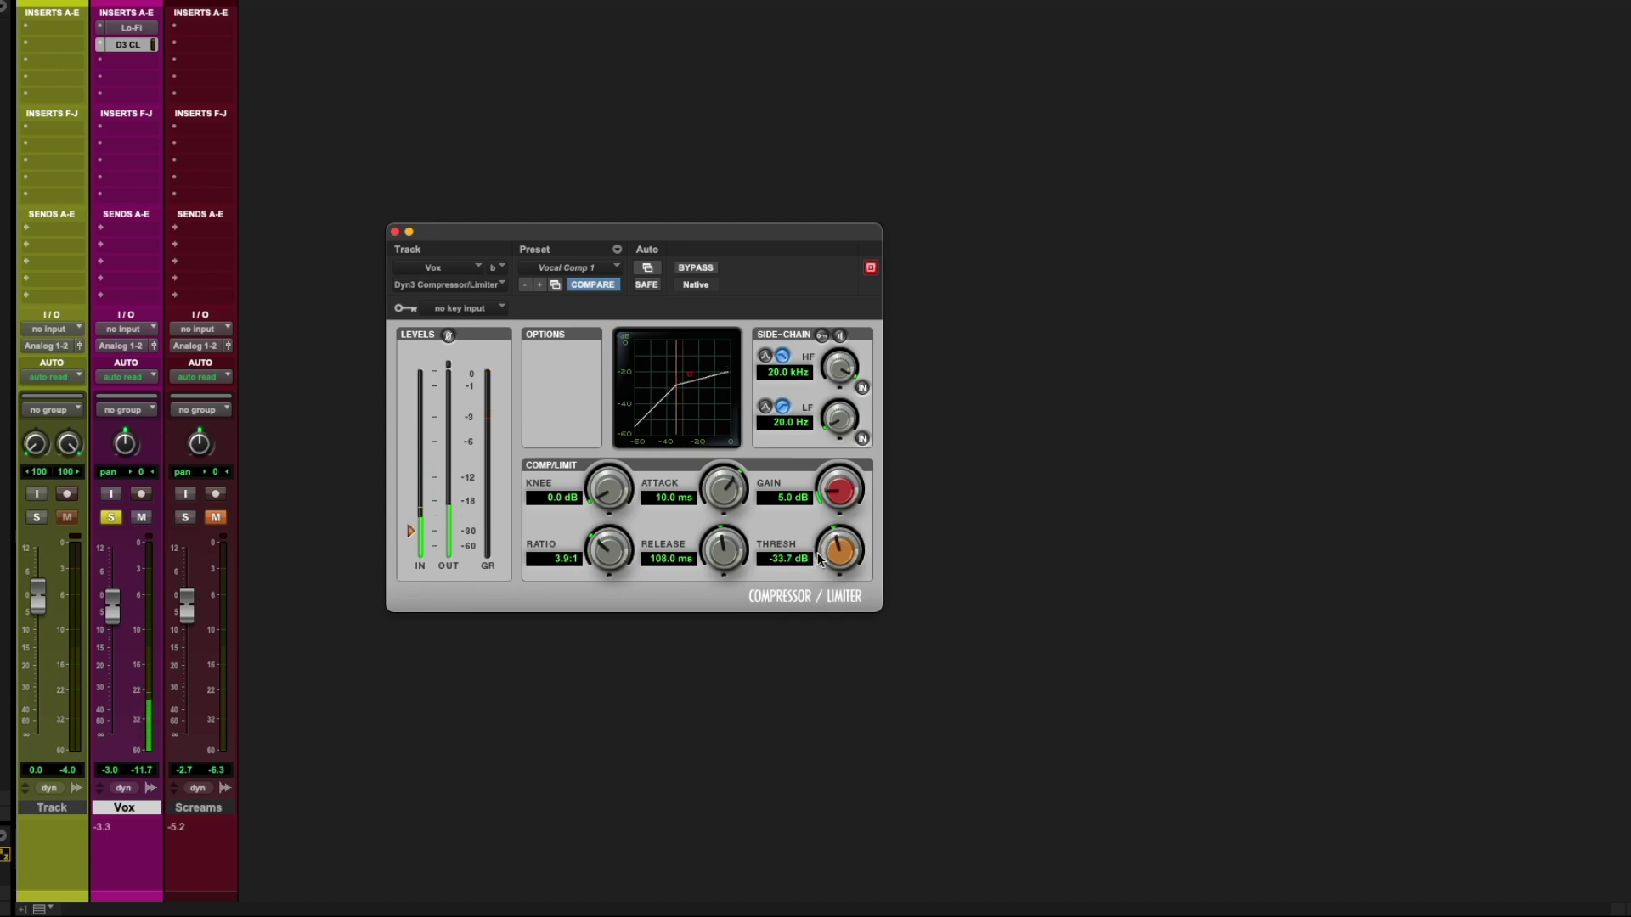